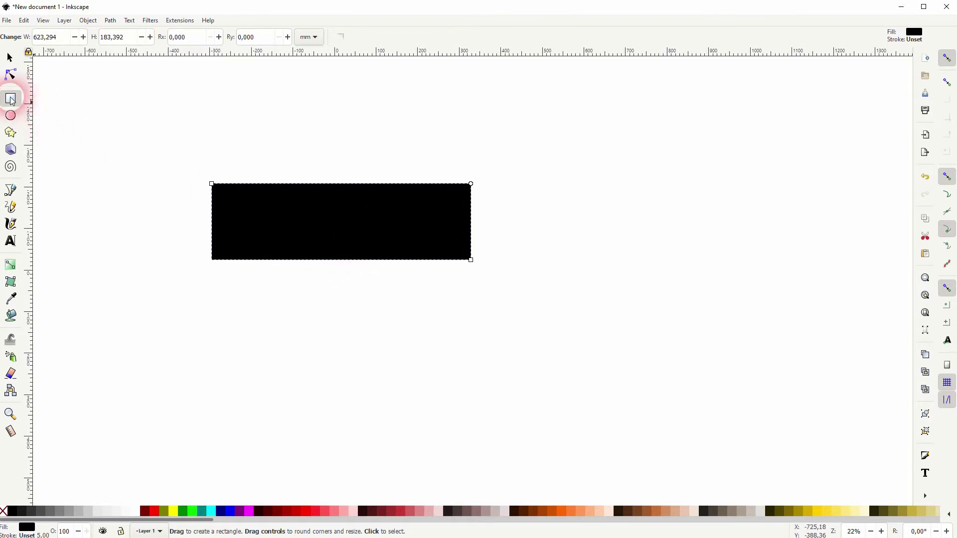
- Round the black rectangle's corners to Ry 91,696 for a full pill, then nudge it right
{"action": "left_click_drag", "start_coordinate": [471, 184], "coordinate": [477, 238]}
{"action": "left_click_drag", "start_coordinate": [491, 197], "coordinate": [496, 232]}
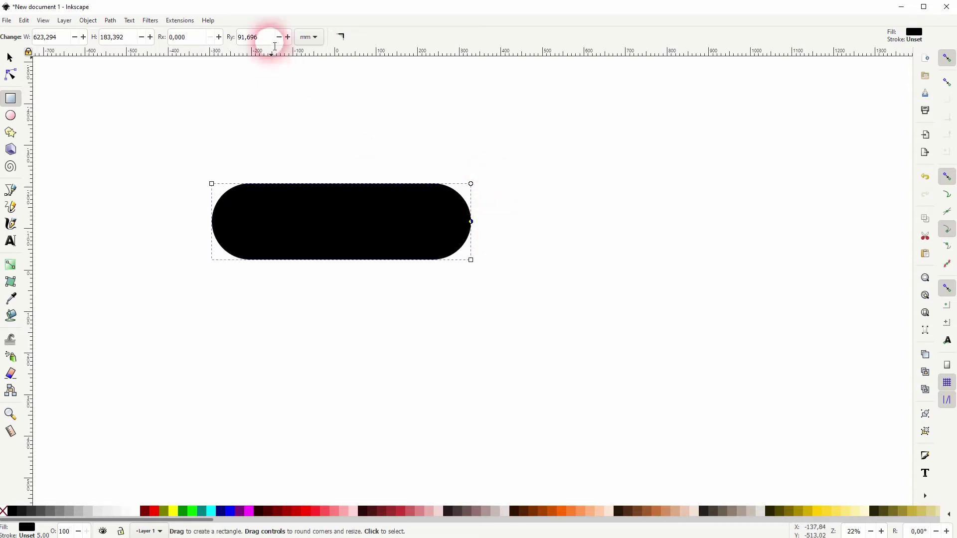
{"action": "double_click", "coordinate": [249, 37]}
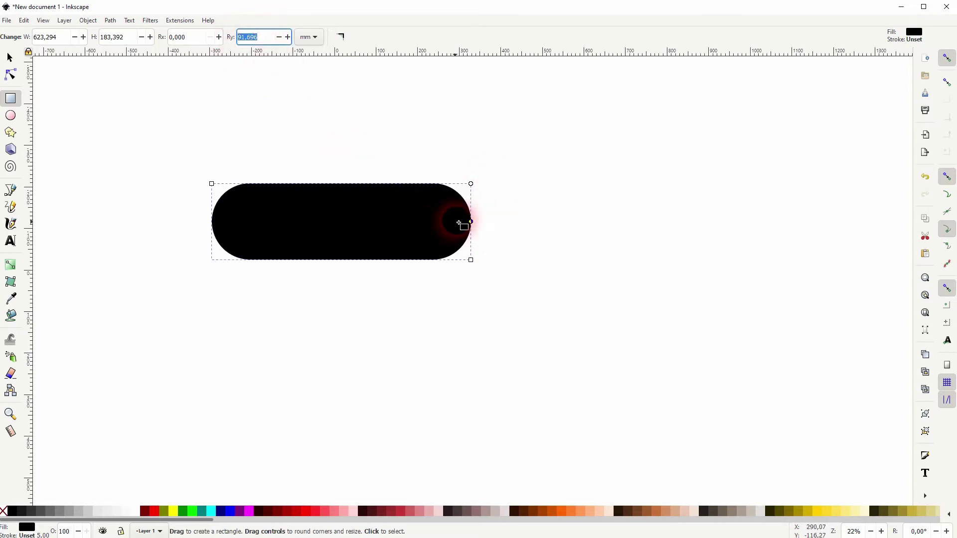
{"action": "left_click", "coordinate": [11, 57]}
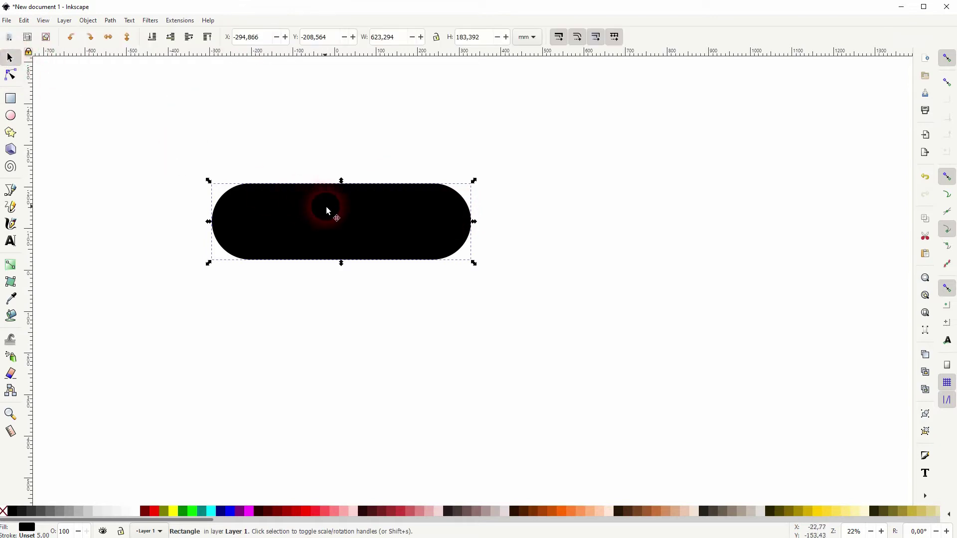
{"action": "left_click_drag", "start_coordinate": [353, 225], "coordinate": [406, 238]}
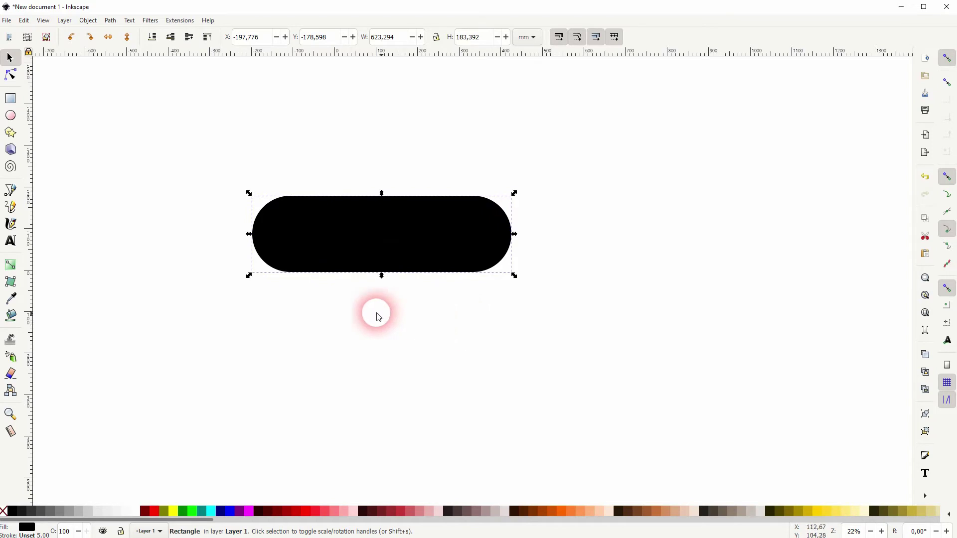
- Add a vertical top-to-bottom linear gradient to the pill
{"action": "left_click", "coordinate": [11, 265]}
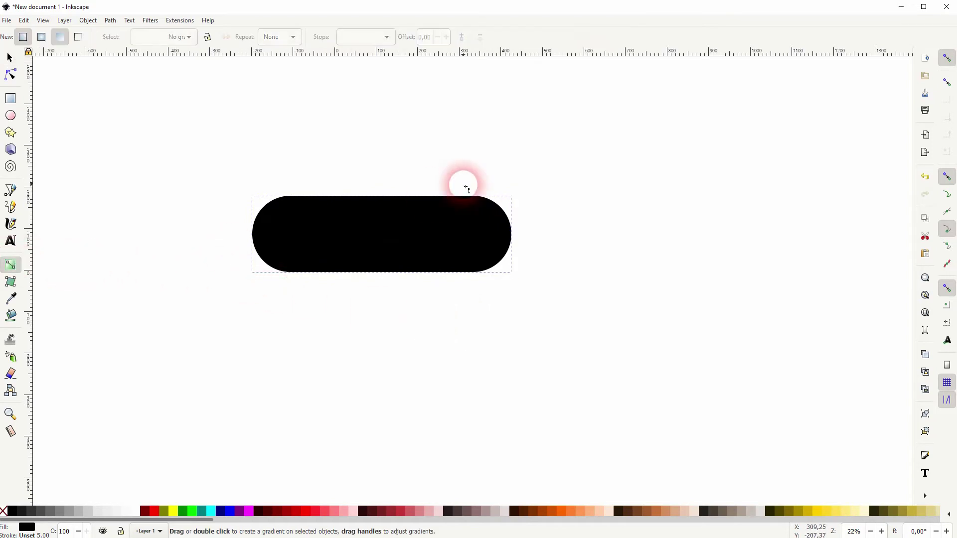
{"action": "mouse_move", "coordinate": [387, 197]}
{"action": "left_mouse_down"}
{"action": "mouse_move", "coordinate": [385, 287]}
{"action": "mouse_move", "coordinate": [392, 275]}
{"action": "left_mouse_up"}
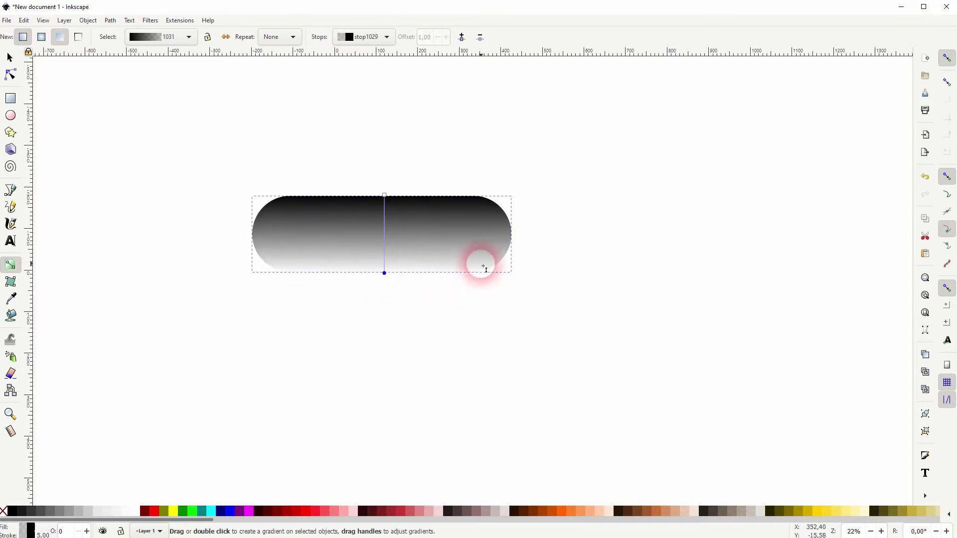
{"action": "left_click", "coordinate": [88, 20]}
{"action": "left_click", "coordinate": [112, 44]}
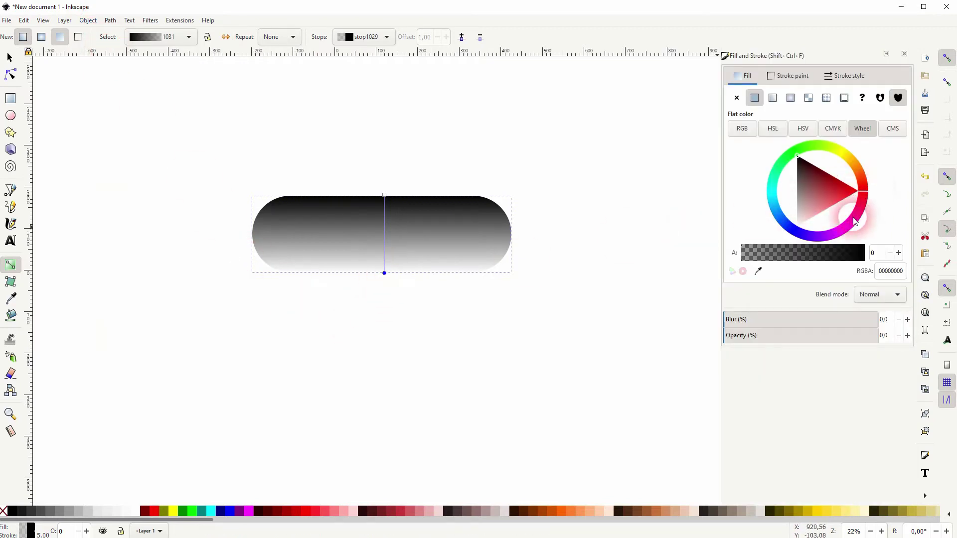
- Set the gradient stops to fully opaque coral red fc4f4f at the bottom and magenta d63eff at the top
{"action": "left_click", "coordinate": [883, 248]}
{"action": "type", "text": "10"}
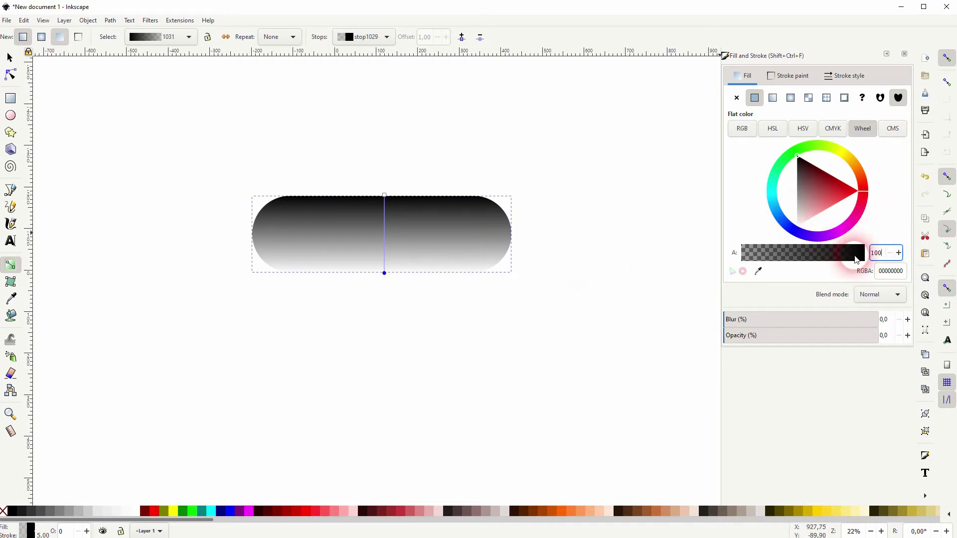
{"action": "type", "text": "0"}
{"action": "key", "text": "Return"}
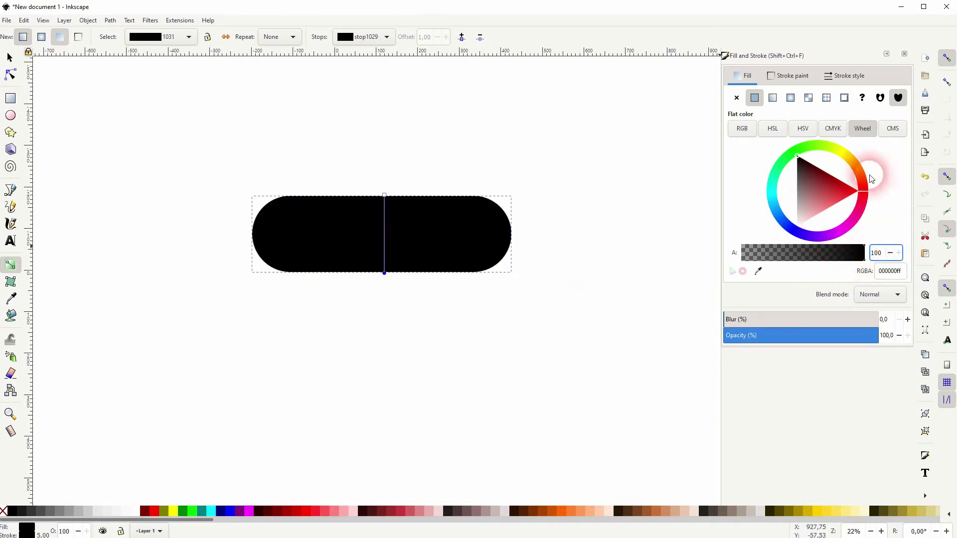
{"action": "left_click_drag", "start_coordinate": [800, 158], "coordinate": [881, 188]}
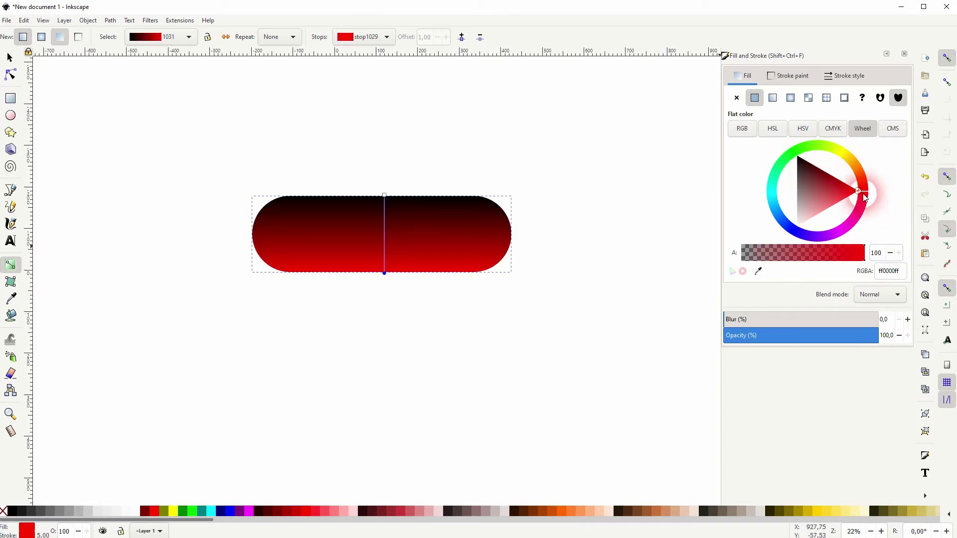
{"action": "left_click_drag", "start_coordinate": [857, 193], "coordinate": [837, 203]}
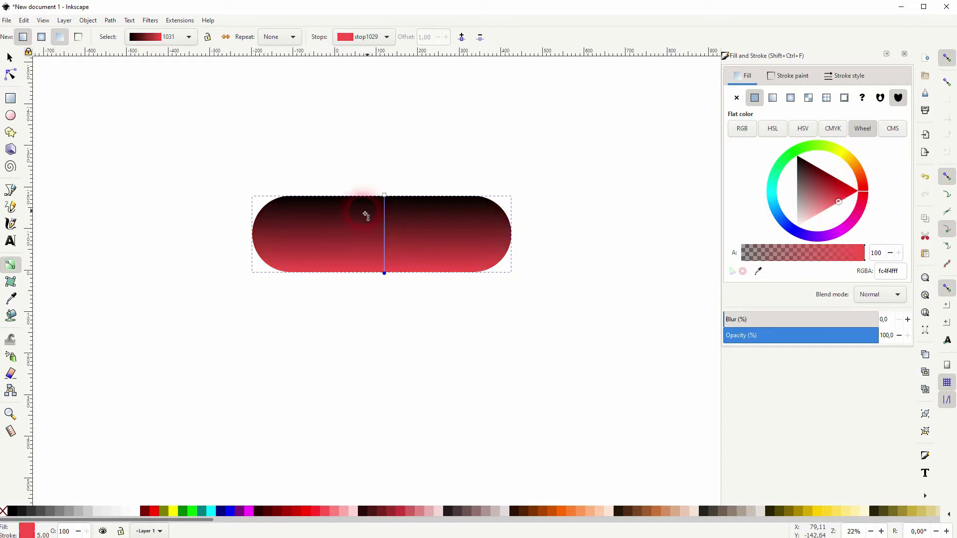
{"action": "left_click", "coordinate": [386, 197]}
{"action": "mouse_move", "coordinate": [814, 182]}
{"action": "left_mouse_down"}
{"action": "mouse_move", "coordinate": [855, 223]}
{"action": "mouse_move", "coordinate": [825, 246]}
{"action": "mouse_move", "coordinate": [835, 245]}
{"action": "left_mouse_up"}
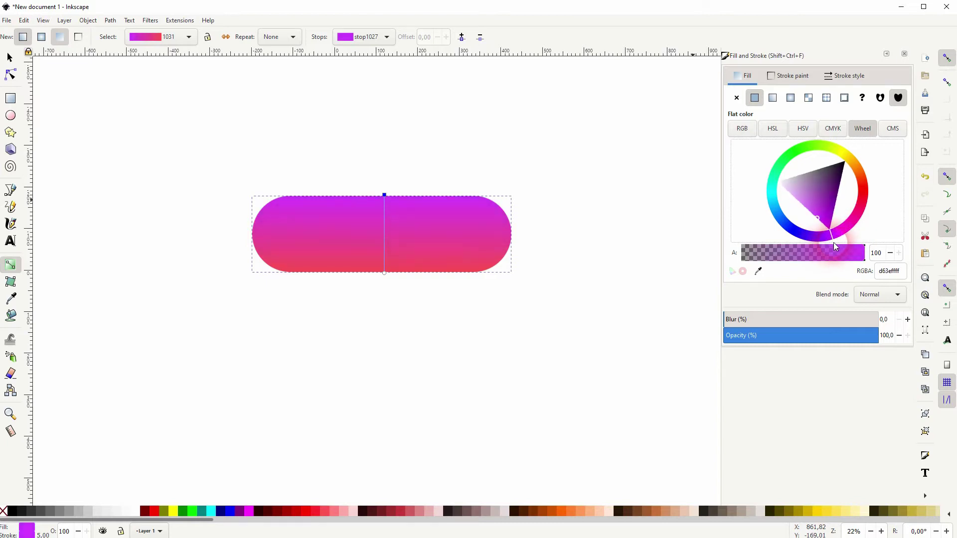
- Duplicate the gradient pill and give the copy a flat red ff3e4b fill
{"action": "left_click", "coordinate": [10, 59]}
{"action": "left_click", "coordinate": [467, 216]}
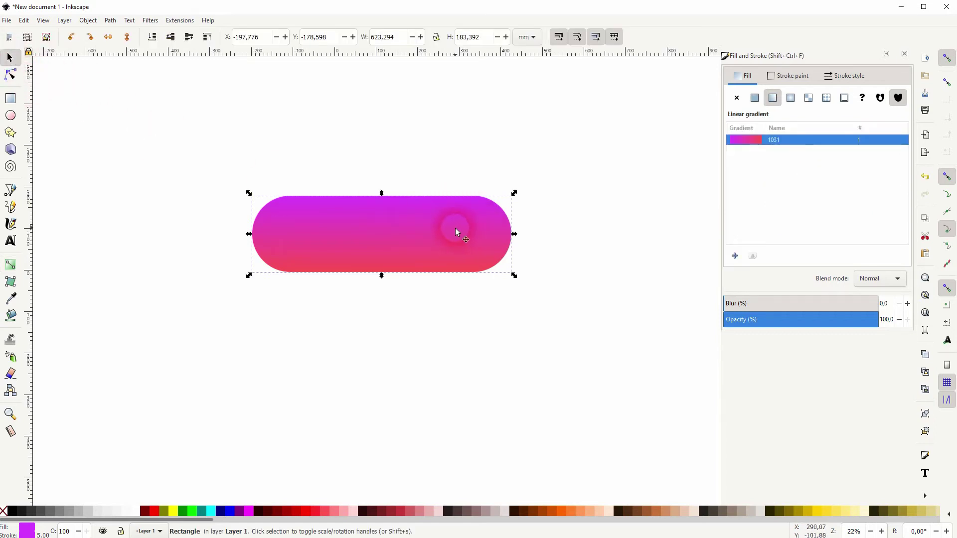
{"action": "key", "text": "ctrl+d"}
{"action": "left_click_drag", "start_coordinate": [360, 236], "coordinate": [364, 354]}
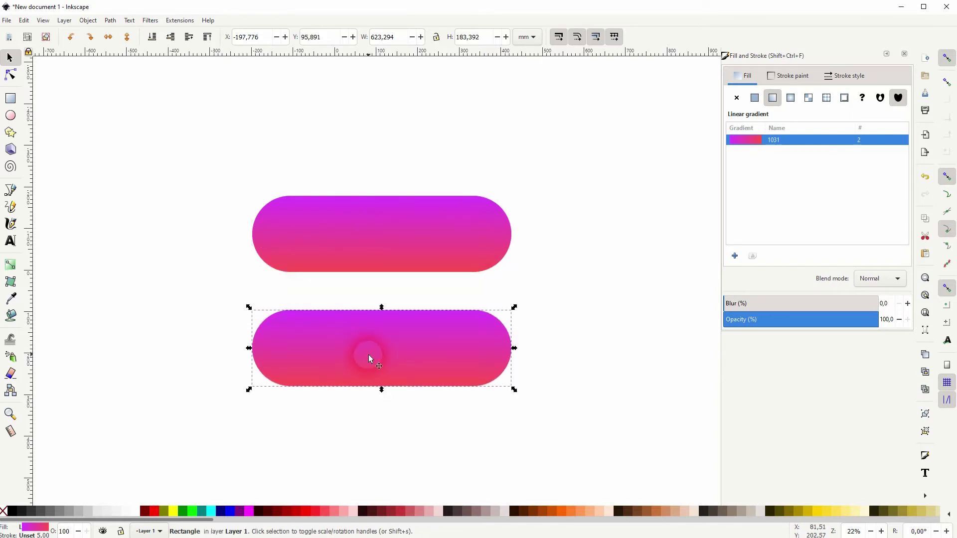
{"action": "left_click", "coordinate": [755, 98]}
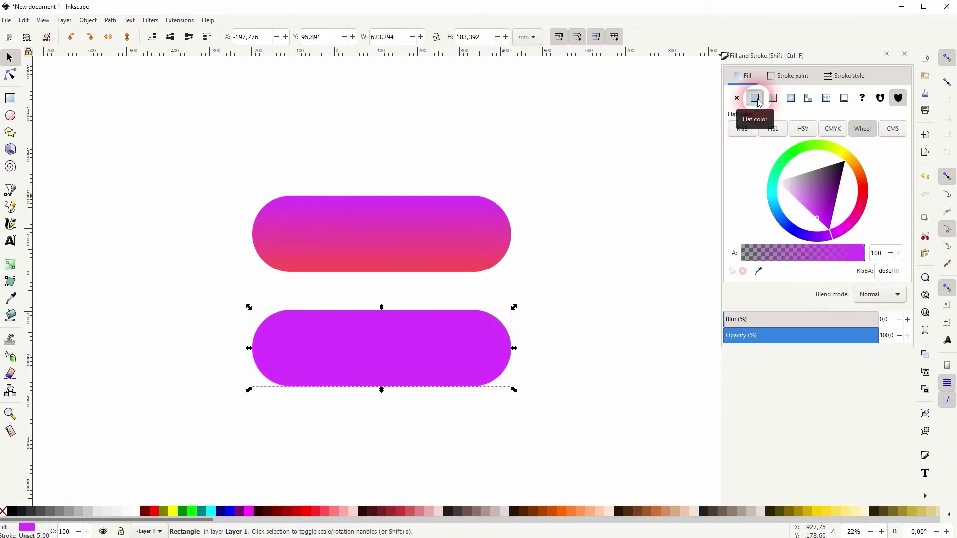
{"action": "left_click", "coordinate": [474, 344]}
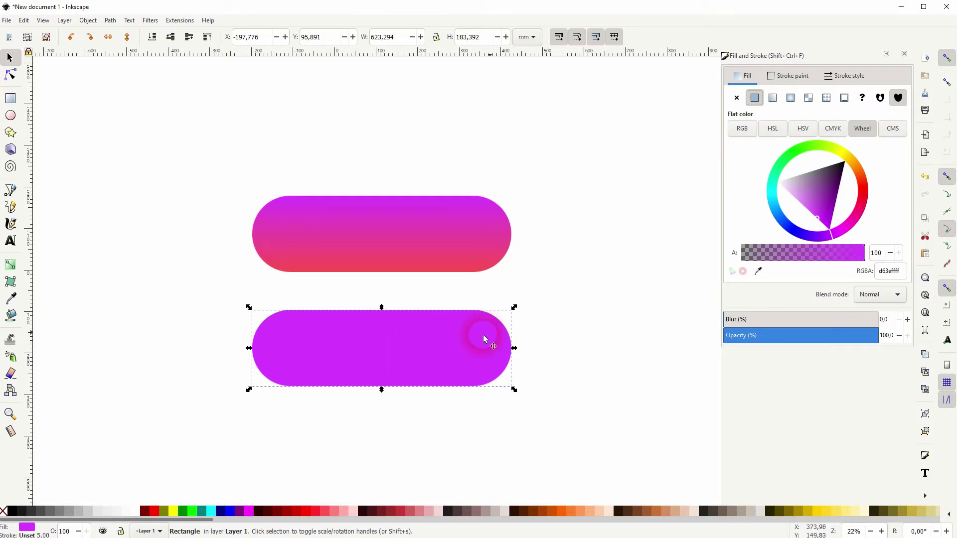
{"action": "left_click", "coordinate": [874, 223]}
{"action": "left_click_drag", "start_coordinate": [837, 242], "coordinate": [869, 199]}
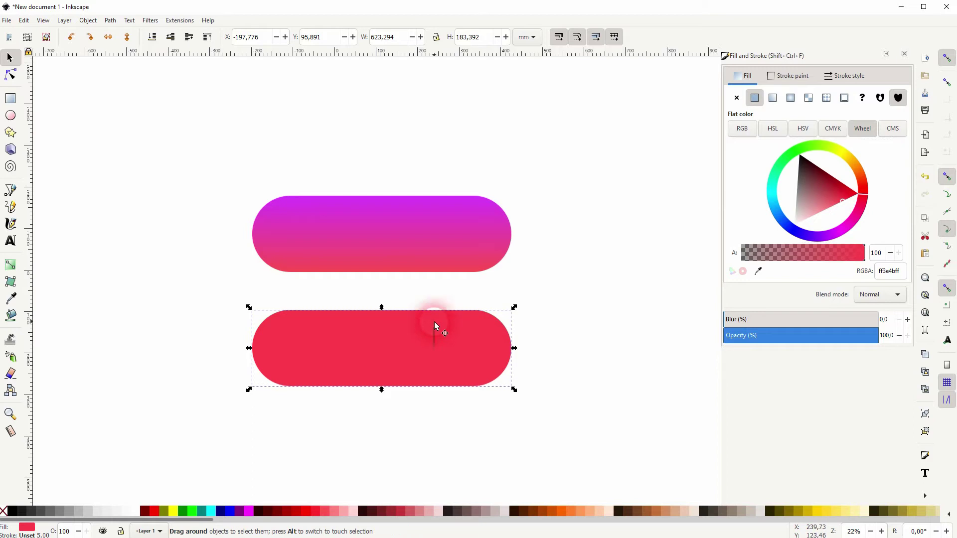
- Put the red copy behind the gradient pill and set the gradient pill's opacity to 70.8%
{"action": "left_click_drag", "start_coordinate": [396, 341], "coordinate": [396, 229]}
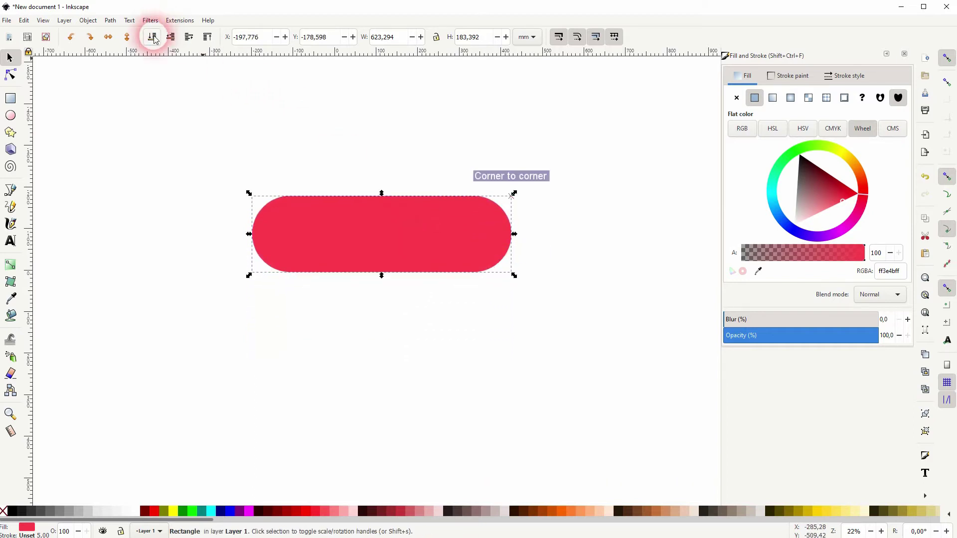
{"action": "left_click", "coordinate": [152, 36]}
{"action": "left_click", "coordinate": [408, 226]}
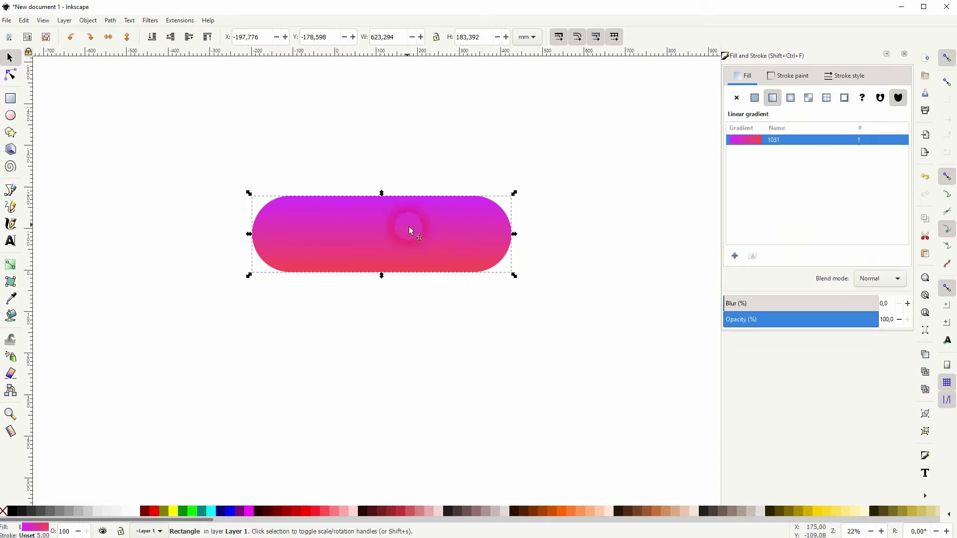
{"action": "left_click", "coordinate": [546, 259]}
{"action": "key", "text": "shift+Tab"}
{"action": "left_click", "coordinate": [790, 320]}
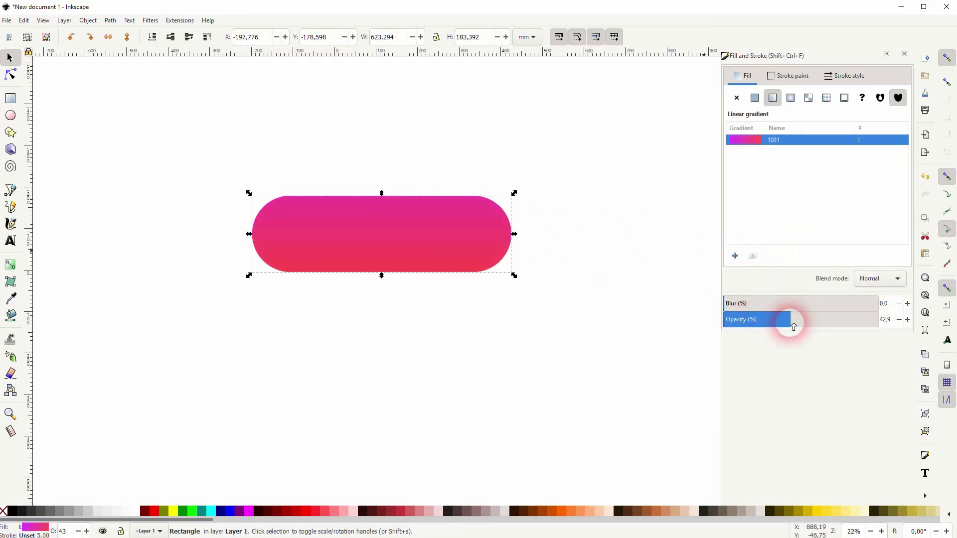
{"action": "left_click_drag", "start_coordinate": [796, 327], "coordinate": [822, 334]}
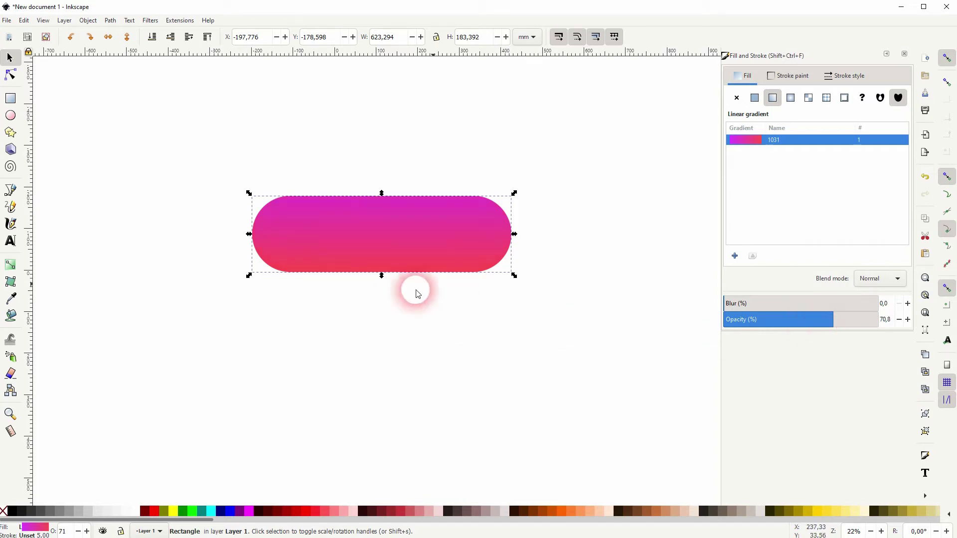
- Redraw the pill's gradient diagonally, magenta at the upper left to red at the lower right
{"action": "left_click", "coordinate": [608, 260]}
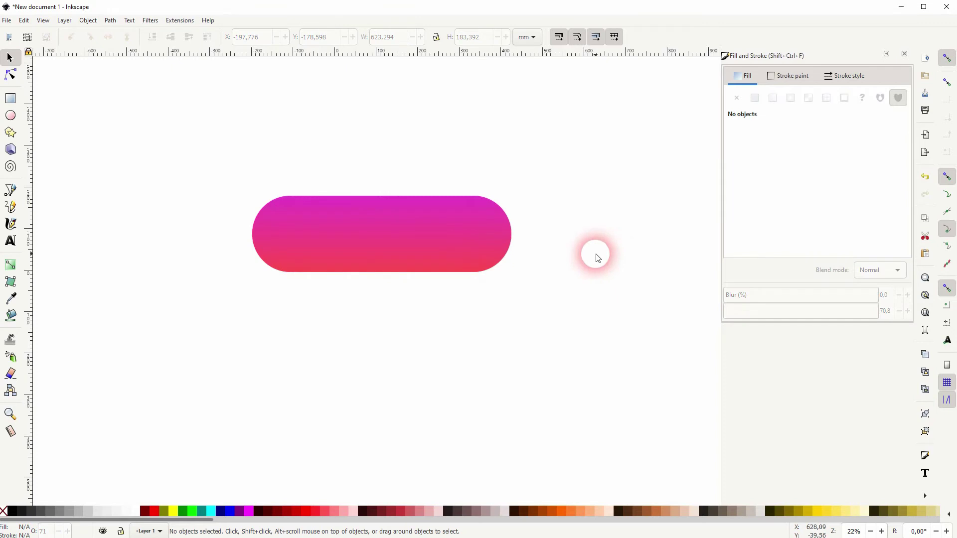
{"action": "left_click", "coordinate": [398, 238]}
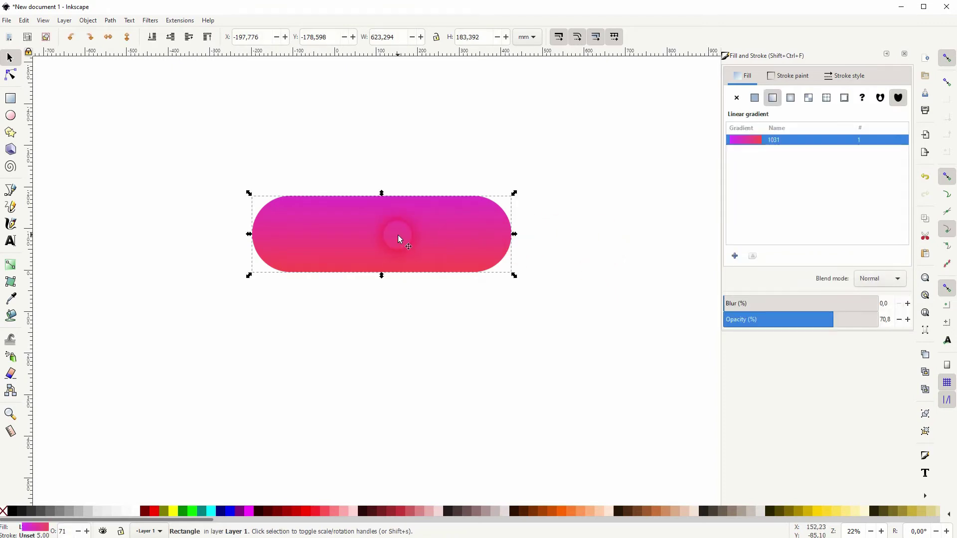
{"action": "left_click", "coordinate": [17, 271]}
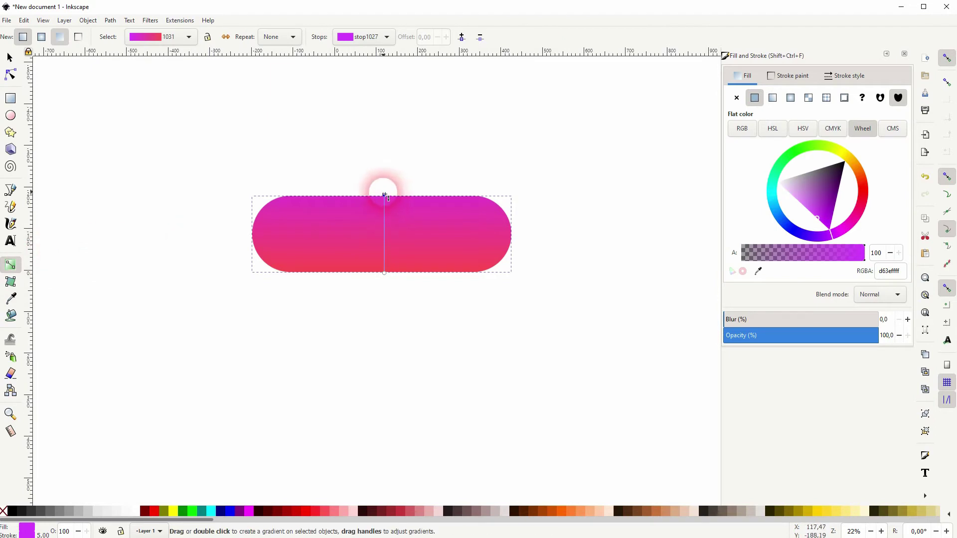
{"action": "left_click_drag", "start_coordinate": [384, 196], "coordinate": [499, 261]}
{"action": "left_click_drag", "start_coordinate": [383, 193], "coordinate": [285, 198]}
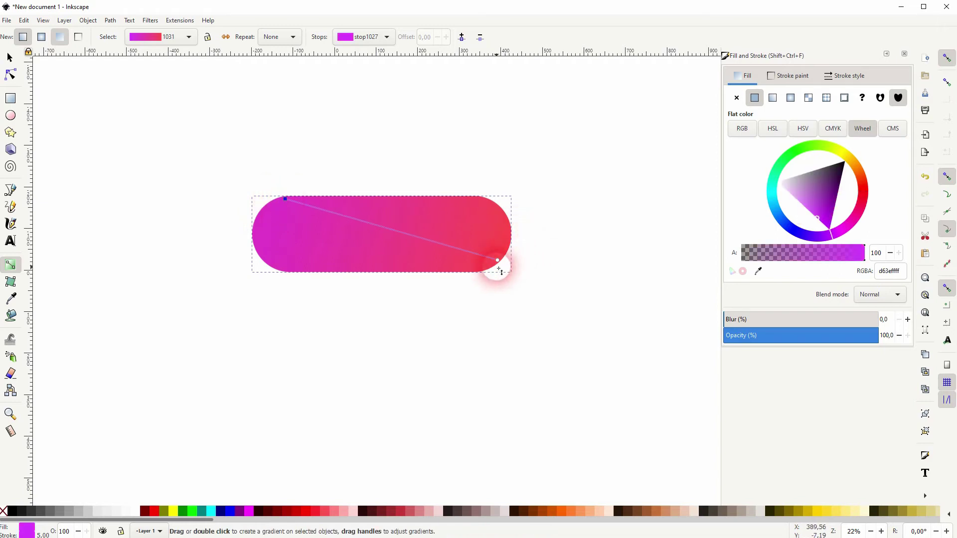
{"action": "left_click_drag", "start_coordinate": [498, 262], "coordinate": [476, 271]}
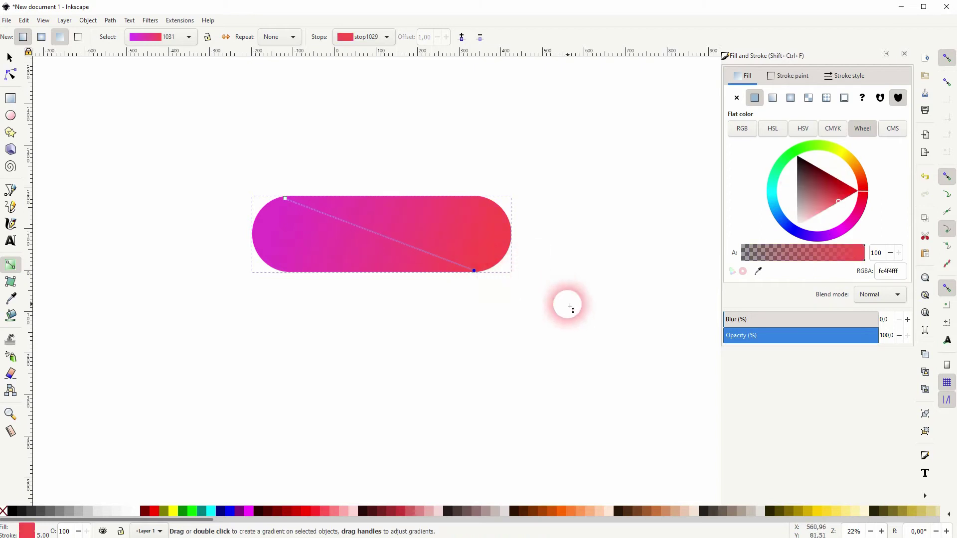
- Move the gradient's start inward along the top edge and push its end past the lower right
{"action": "left_click", "coordinate": [10, 58]}
{"action": "left_click", "coordinate": [152, 281]}
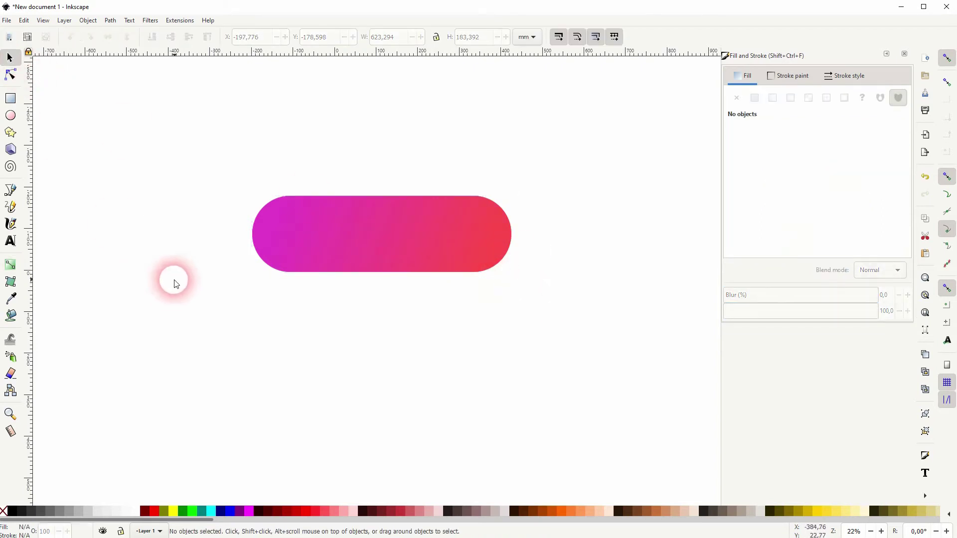
{"action": "left_click", "coordinate": [402, 237]}
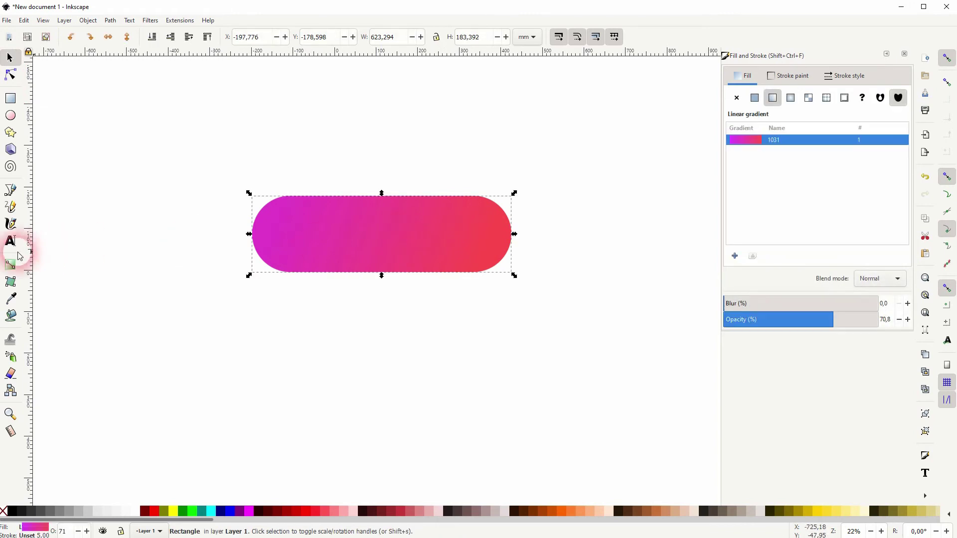
{"action": "left_click", "coordinate": [10, 265]}
{"action": "left_click_drag", "start_coordinate": [285, 198], "coordinate": [354, 198]}
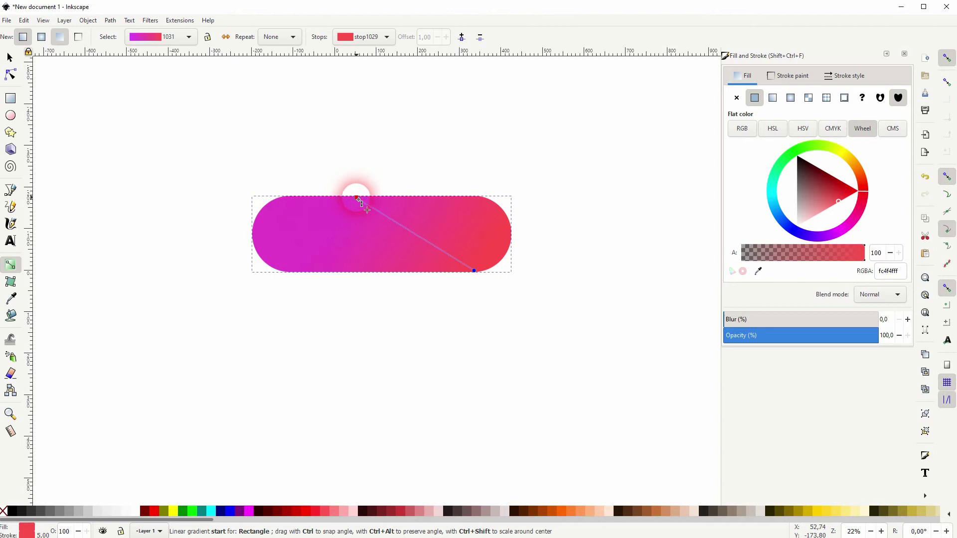
{"action": "mouse_move", "coordinate": [474, 271]}
{"action": "left_mouse_down"}
{"action": "mouse_move", "coordinate": [522, 285]}
{"action": "mouse_move", "coordinate": [492, 277]}
{"action": "left_mouse_up"}
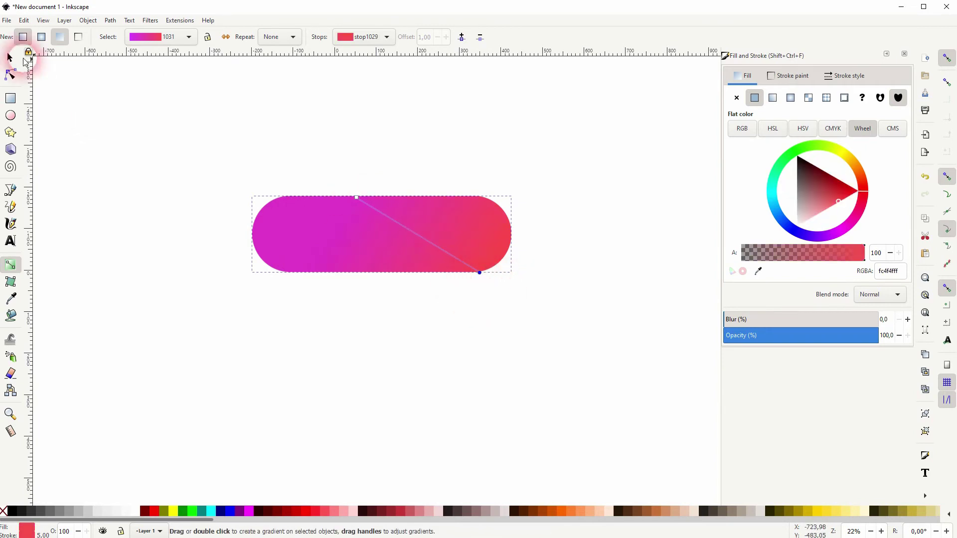
- Lower the gradient pill's opacity to 48.1%
{"action": "left_click", "coordinate": [10, 58]}
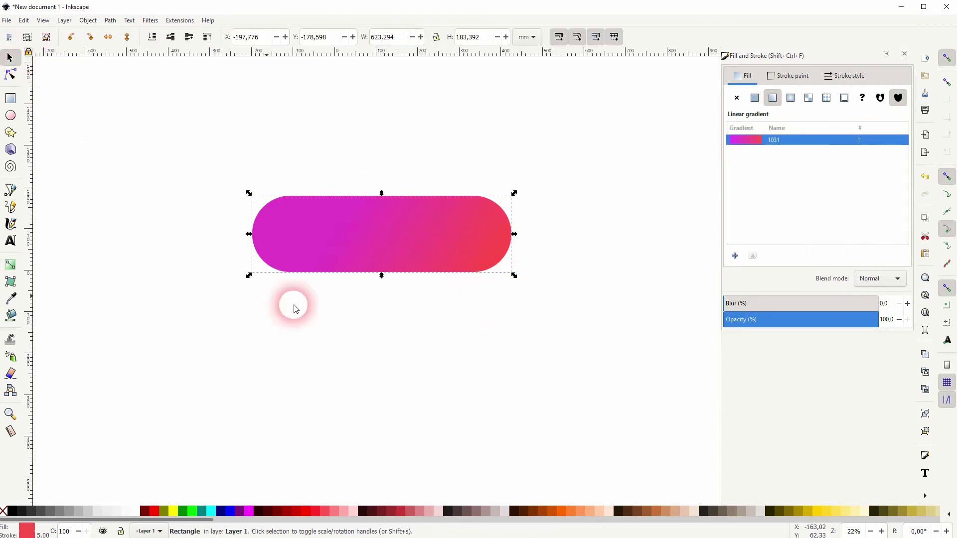
{"action": "left_click", "coordinate": [552, 301]}
{"action": "left_click", "coordinate": [440, 246]}
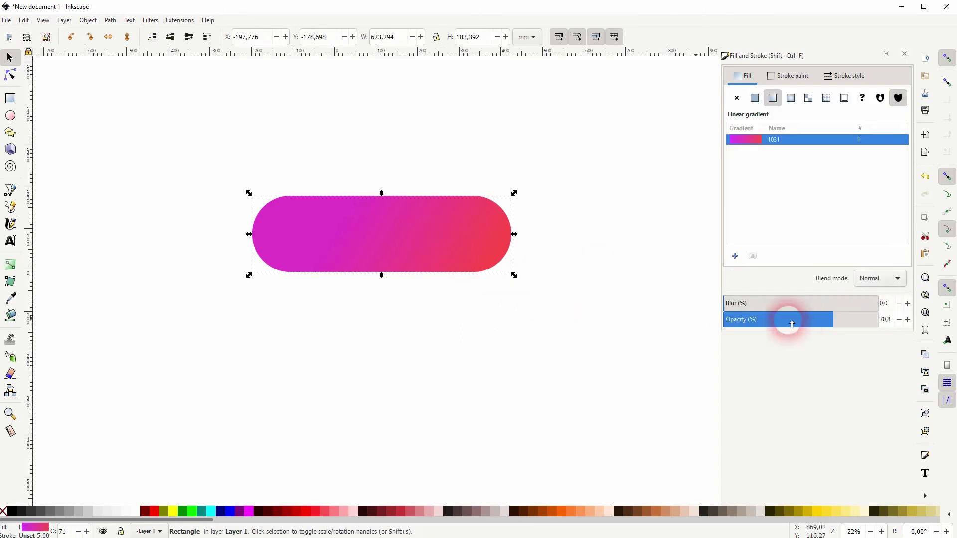
{"action": "left_click_drag", "start_coordinate": [792, 323], "coordinate": [795, 327]}
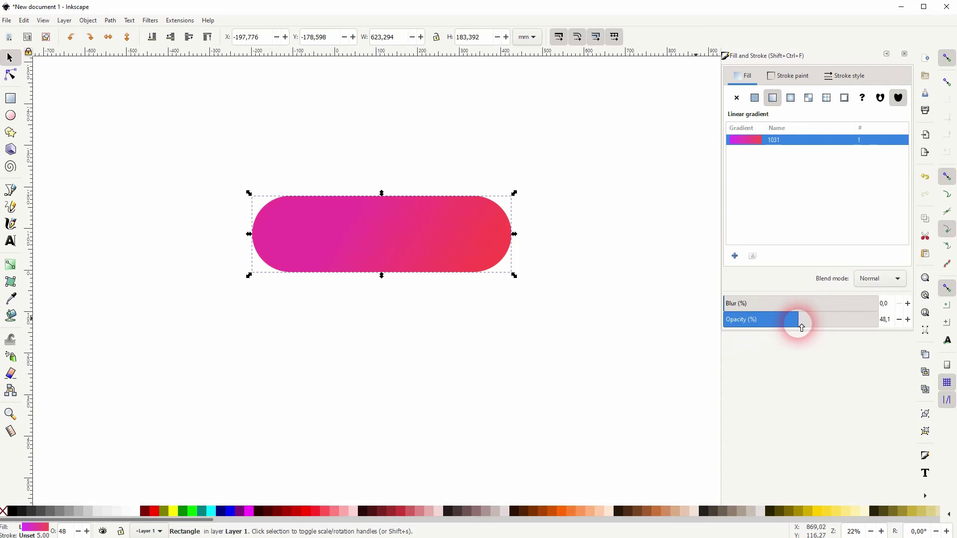
{"action": "left_click", "coordinate": [600, 311]}
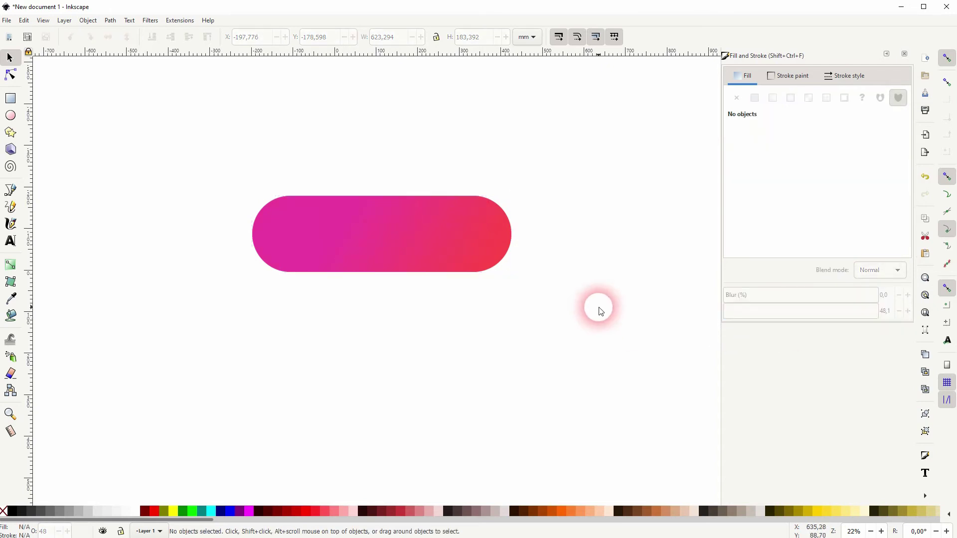
- Duplicate the pill and make the copy a 100% opaque solid black 000000 fill
{"action": "left_click", "coordinate": [410, 250]}
{"action": "key", "text": "ctrl+d"}
{"action": "left_click_drag", "start_coordinate": [371, 244], "coordinate": [367, 359]}
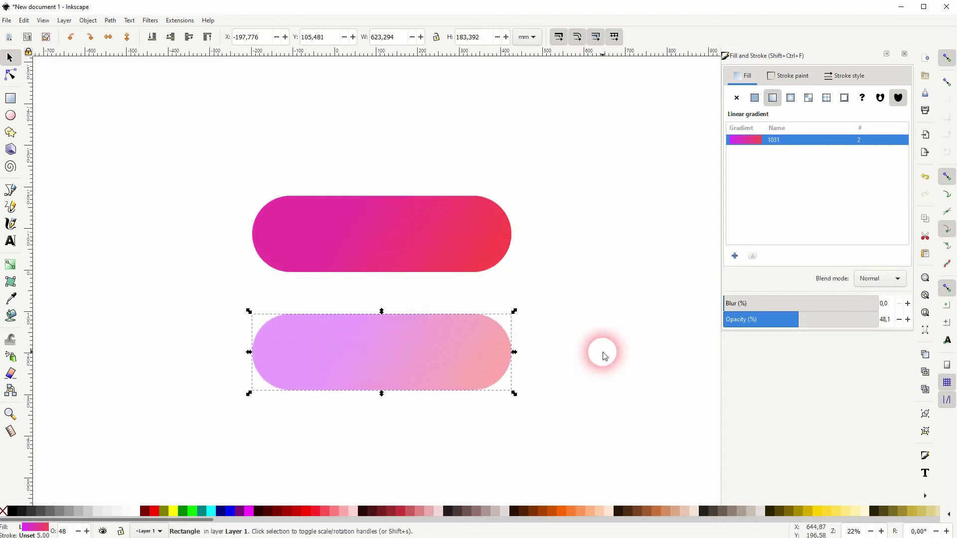
{"action": "left_click_drag", "start_coordinate": [806, 319], "coordinate": [893, 322]}
{"action": "left_click", "coordinate": [755, 97]}
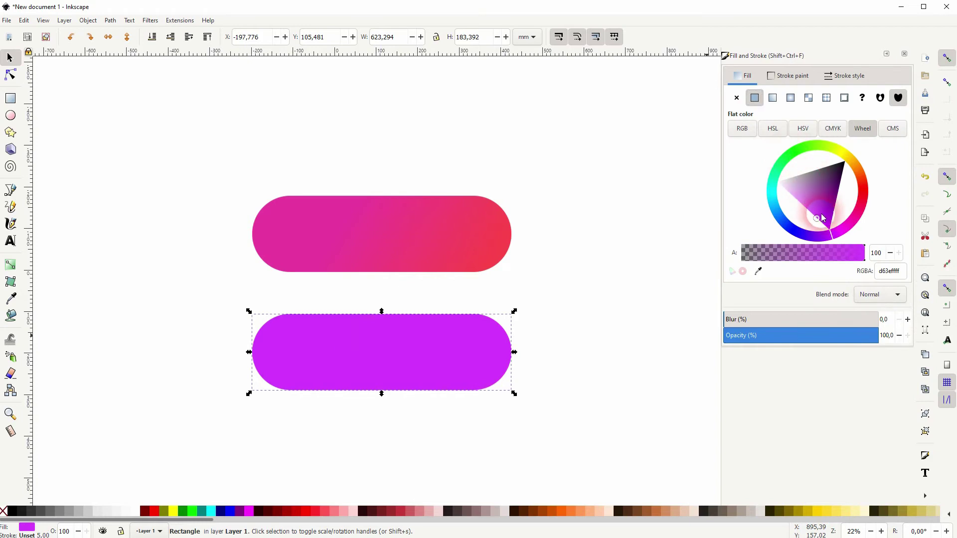
{"action": "left_click_drag", "start_coordinate": [842, 167], "coordinate": [865, 154]}
- Move the black copy up so it sits exactly over the gradient pill
{"action": "left_click", "coordinate": [556, 348]}
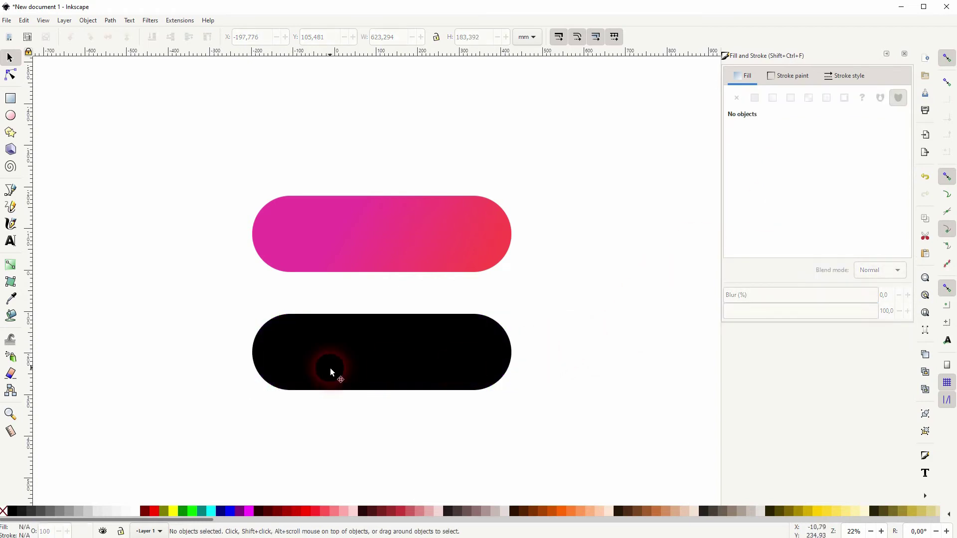
{"action": "left_click", "coordinate": [330, 368]}
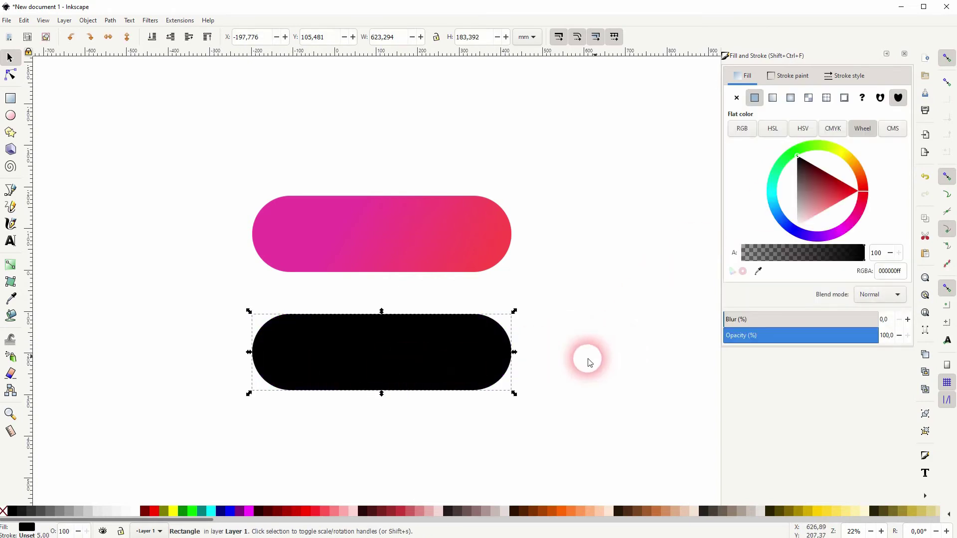
{"action": "left_click_drag", "start_coordinate": [386, 357], "coordinate": [388, 266]}
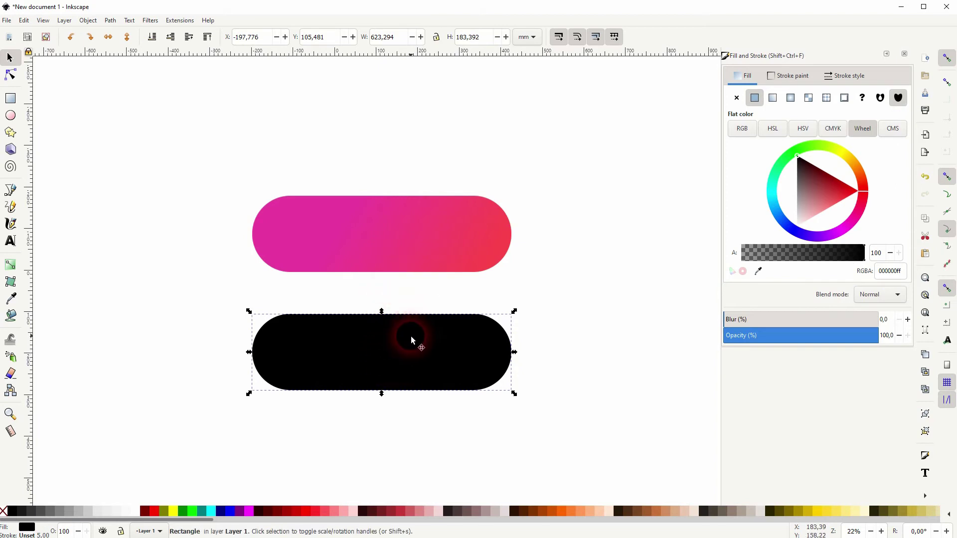
{"action": "left_click_drag", "start_coordinate": [411, 336], "coordinate": [405, 216]}
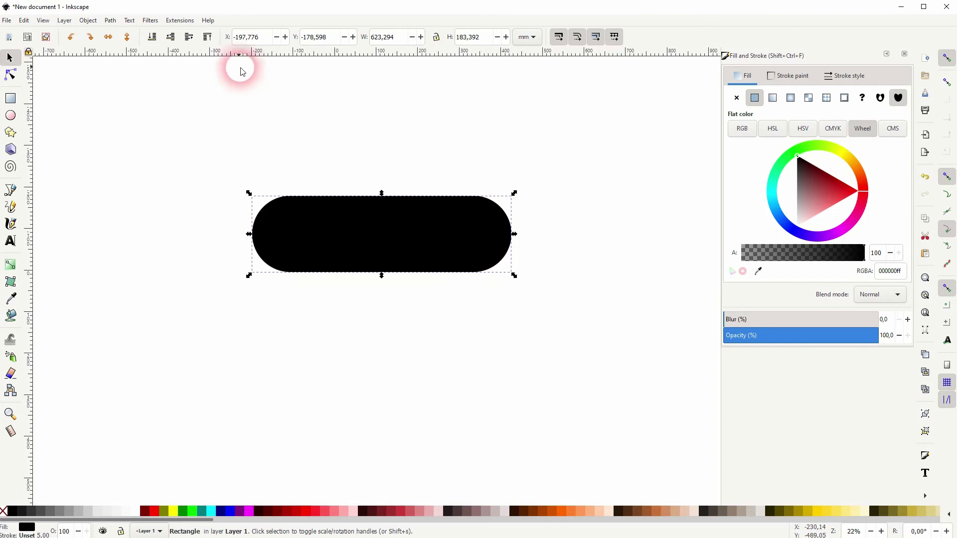
- Send the black copy to the bottom, blur it about 36%, and squash it narrower and flatter
{"action": "left_click", "coordinate": [150, 38]}
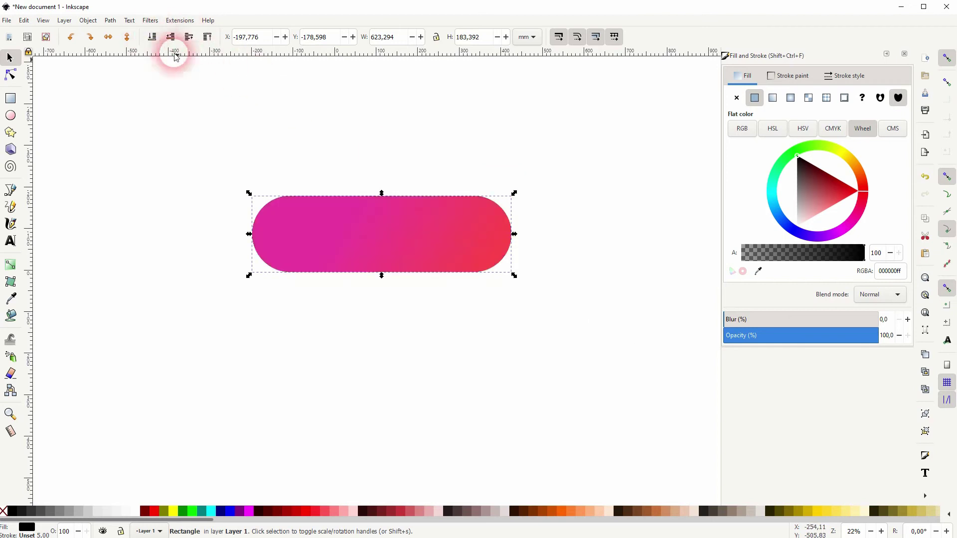
{"action": "left_click", "coordinate": [774, 319]}
{"action": "left_click_drag", "start_coordinate": [778, 323], "coordinate": [782, 323]}
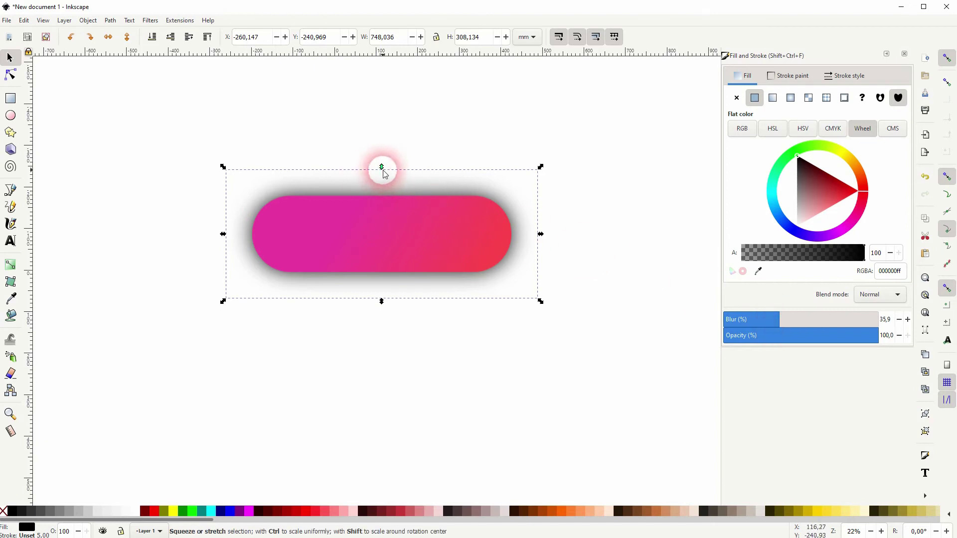
{"action": "left_click_drag", "start_coordinate": [382, 169], "coordinate": [382, 201]}
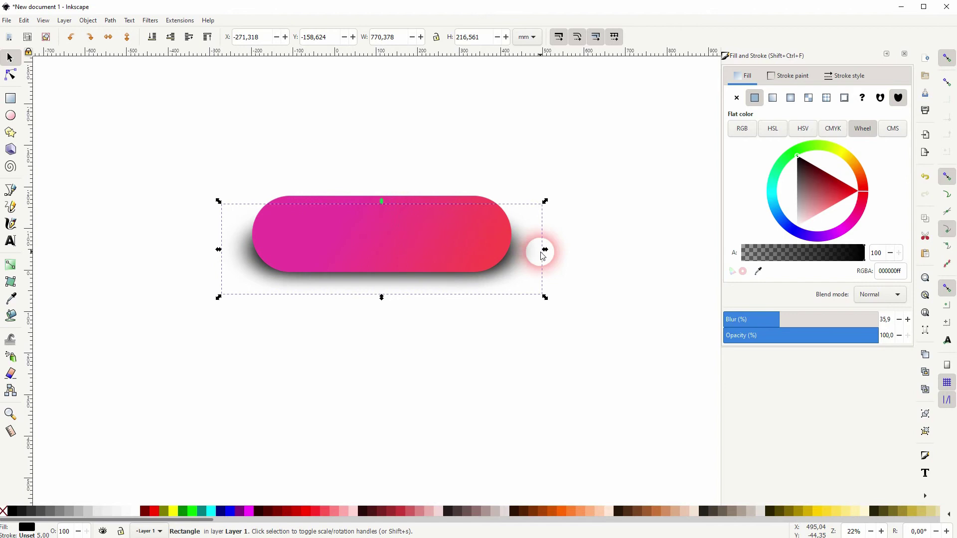
{"action": "left_click_drag", "start_coordinate": [545, 251], "coordinate": [504, 256]}
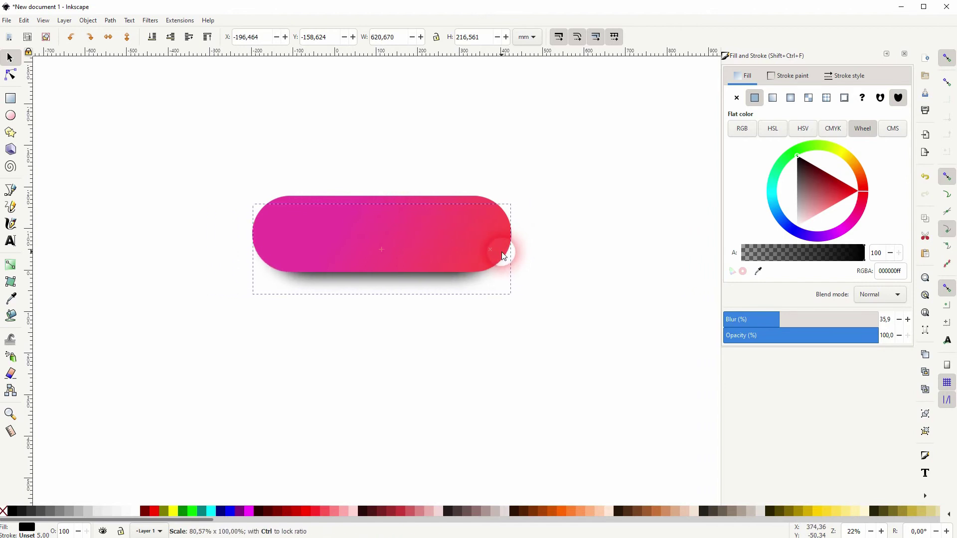
{"action": "left_click_drag", "start_coordinate": [502, 255], "coordinate": [503, 256]}
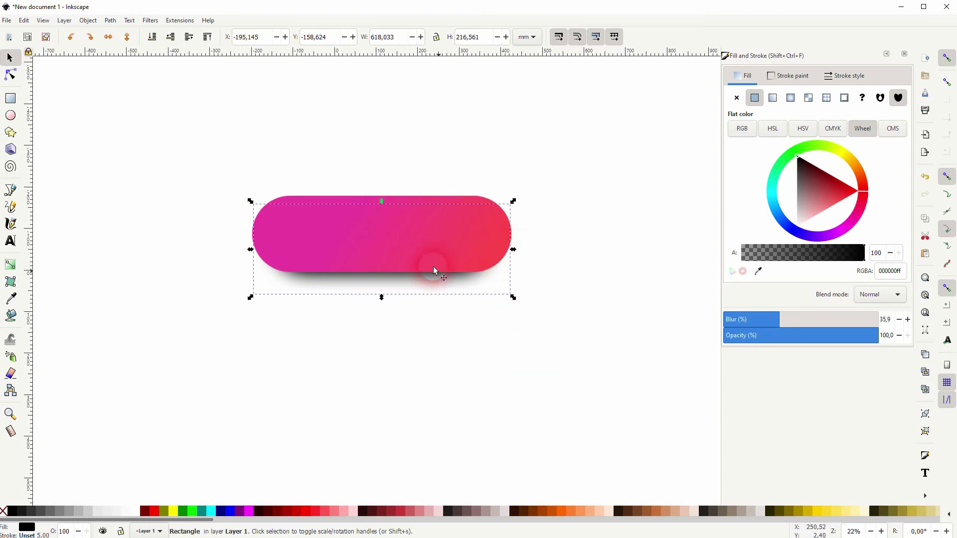
{"action": "left_click_drag", "start_coordinate": [381, 200], "coordinate": [382, 212]}
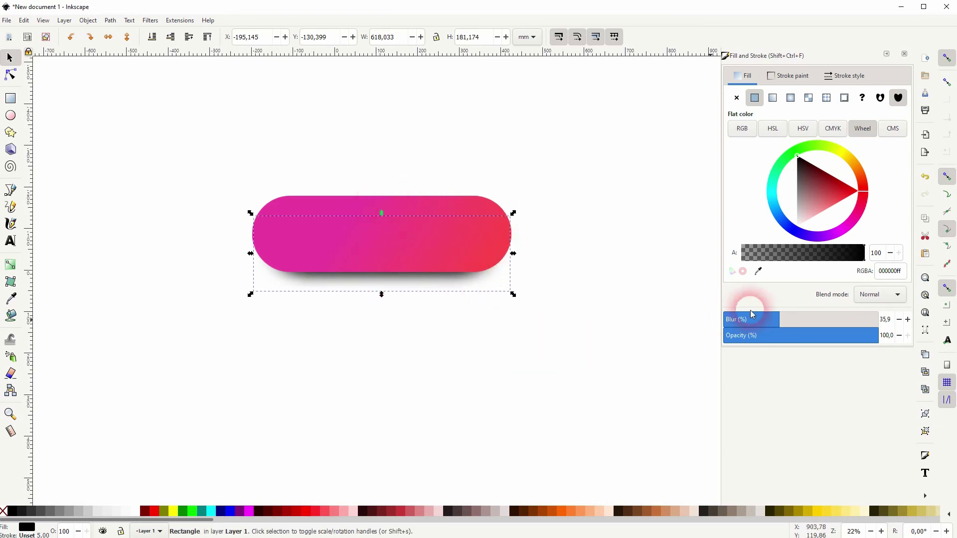
- Set the shadow's blur to 36.5% and its opacity to 74%
{"action": "left_click_drag", "start_coordinate": [772, 323], "coordinate": [783, 323]}
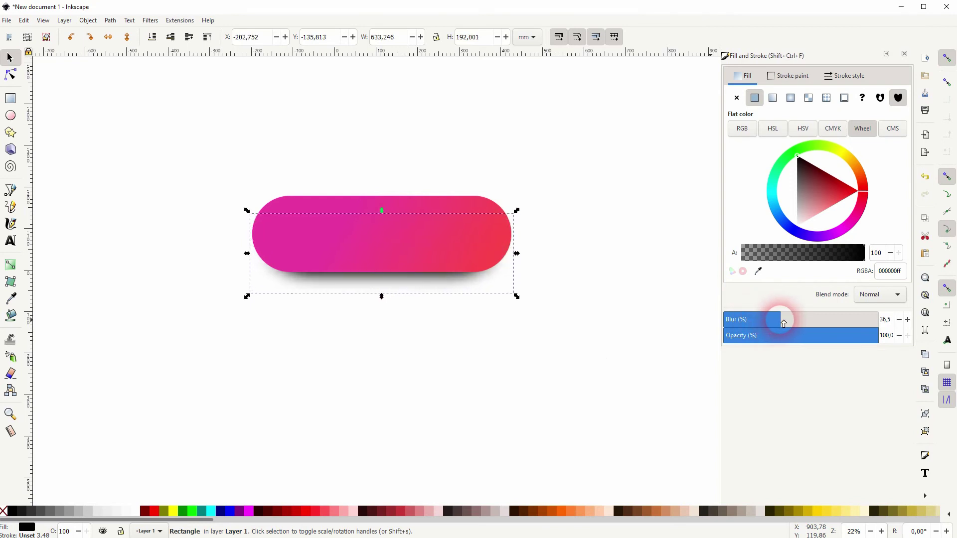
{"action": "left_click", "coordinate": [837, 335]}
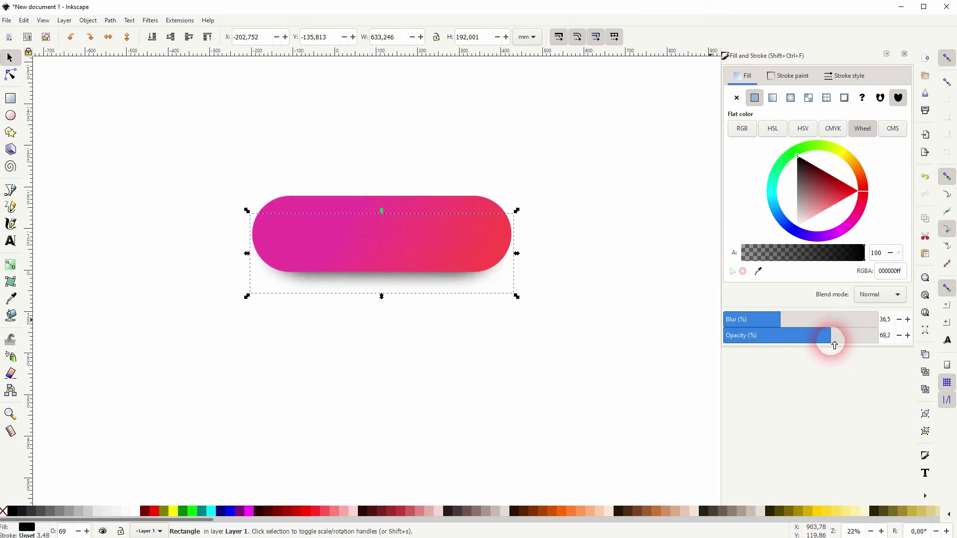
{"action": "left_click_drag", "start_coordinate": [834, 345], "coordinate": [842, 344]}
- Scale the small Sign Up text up to about 332 mm wide across the pill
{"action": "left_click", "coordinate": [523, 364]}
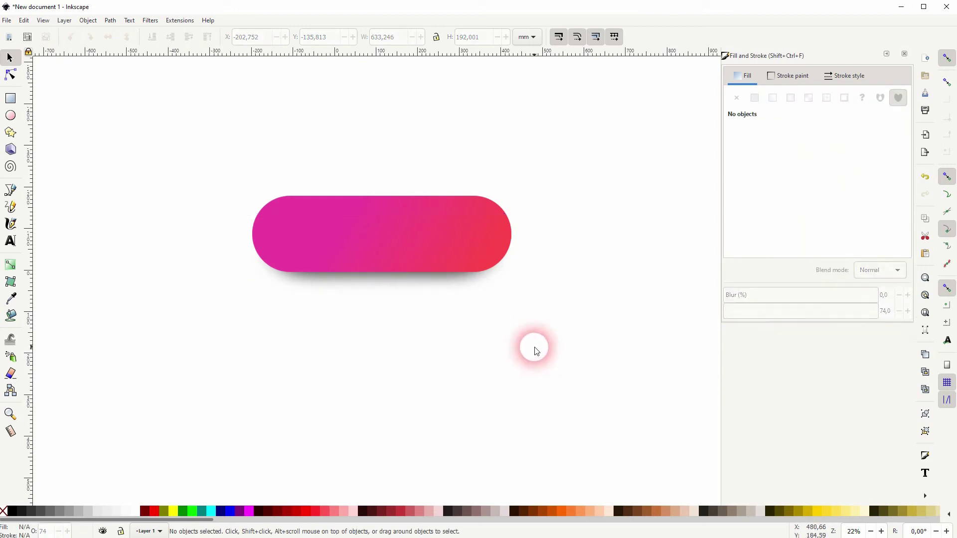
{"action": "left_click", "coordinate": [10, 240]}
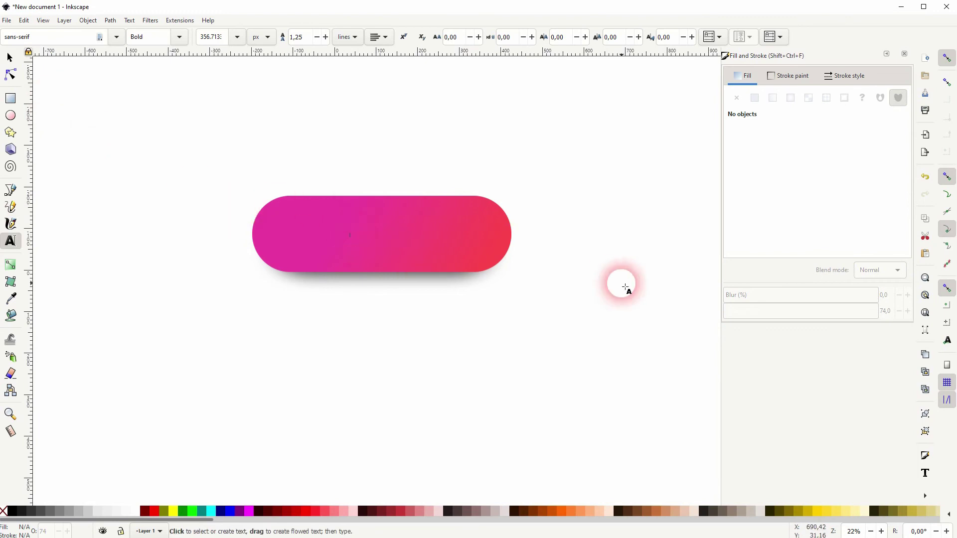
{"action": "type", "text": "Sign Up"}
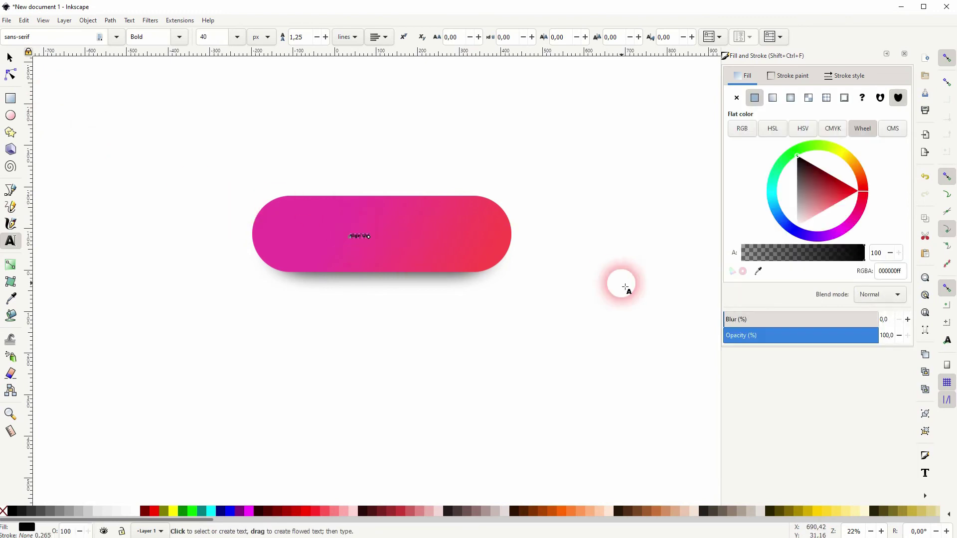
{"action": "left_click", "coordinate": [9, 58]}
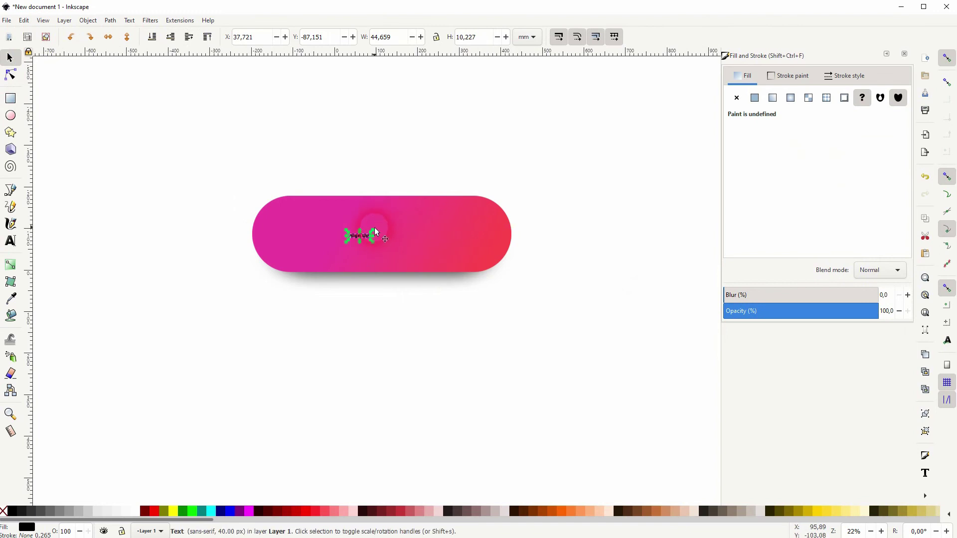
{"action": "left_click_drag", "start_coordinate": [374, 229], "coordinate": [435, 233]}
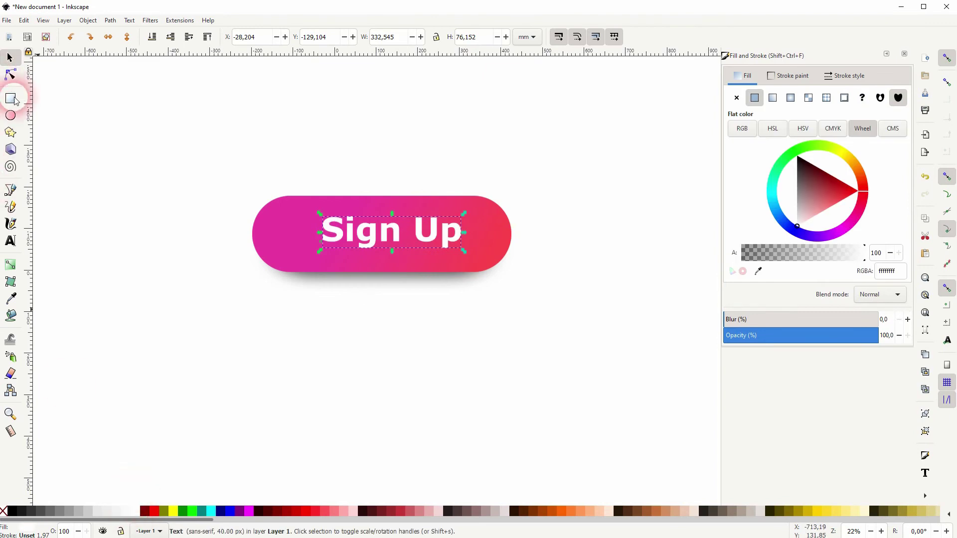
- Change the Sign Up text's font to Cambria with Normal style
{"action": "left_click", "coordinate": [10, 241]}
{"action": "left_click", "coordinate": [118, 37]}
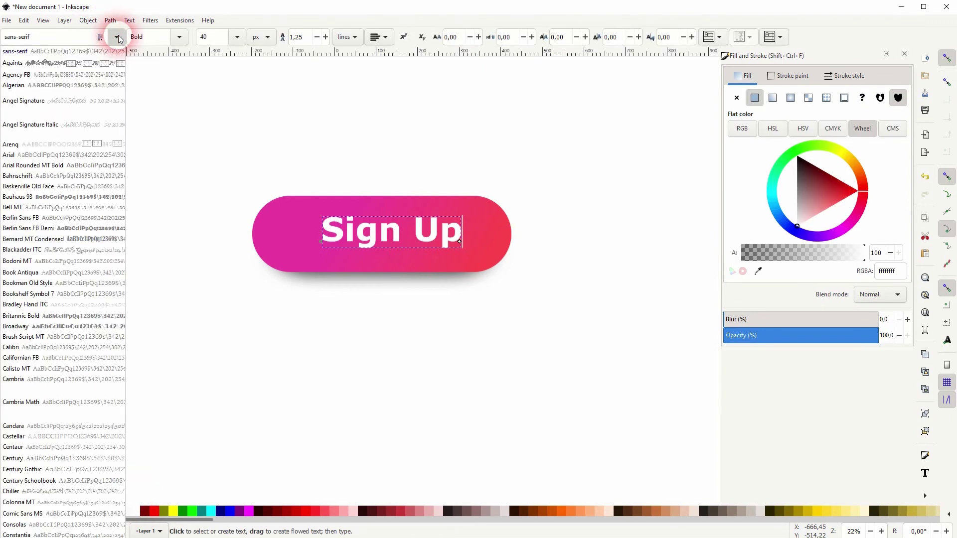
{"action": "left_click", "coordinate": [18, 380]}
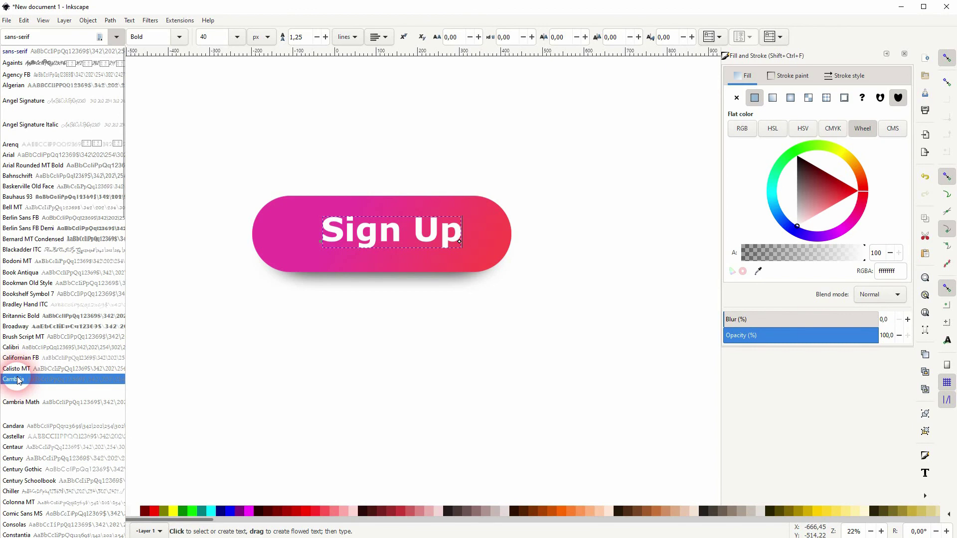
{"action": "left_click", "coordinate": [181, 39]}
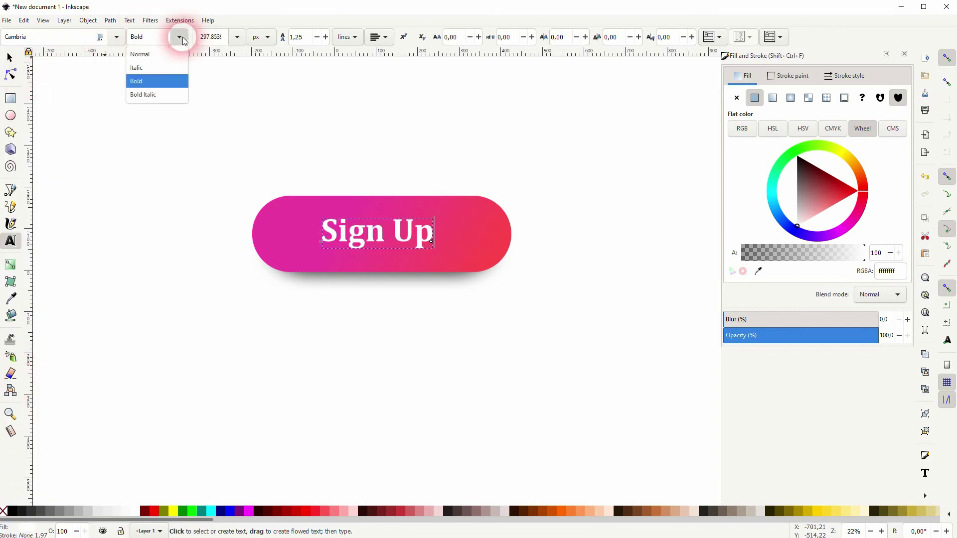
{"action": "left_click", "coordinate": [150, 53]}
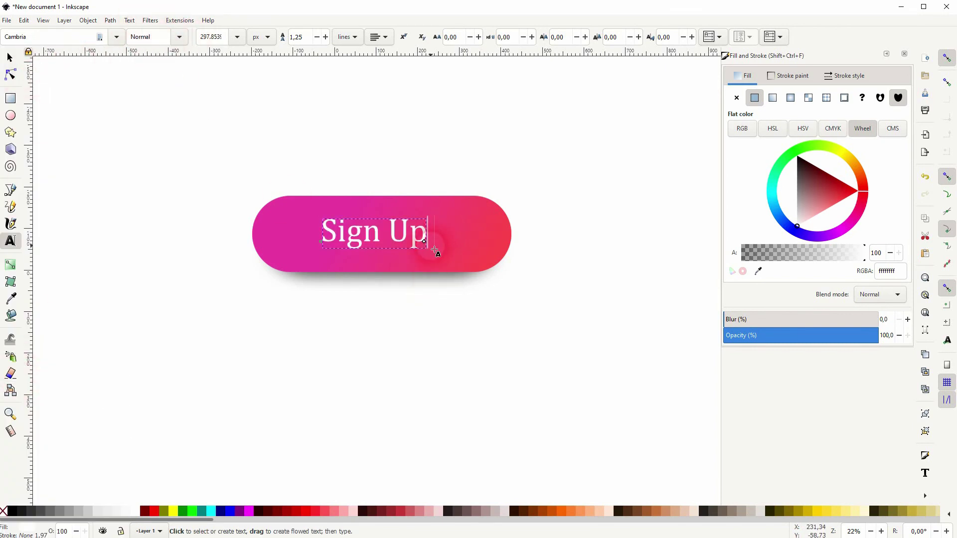
{"action": "left_click", "coordinate": [9, 58]}
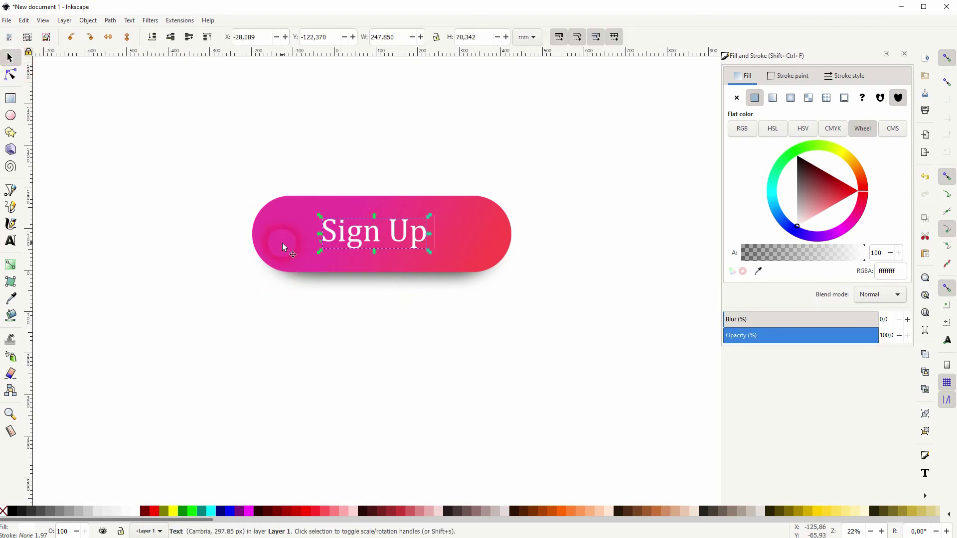
- Select all objects and centre them horizontally with Align and Distribute
{"action": "key", "text": "ctrl+a"}
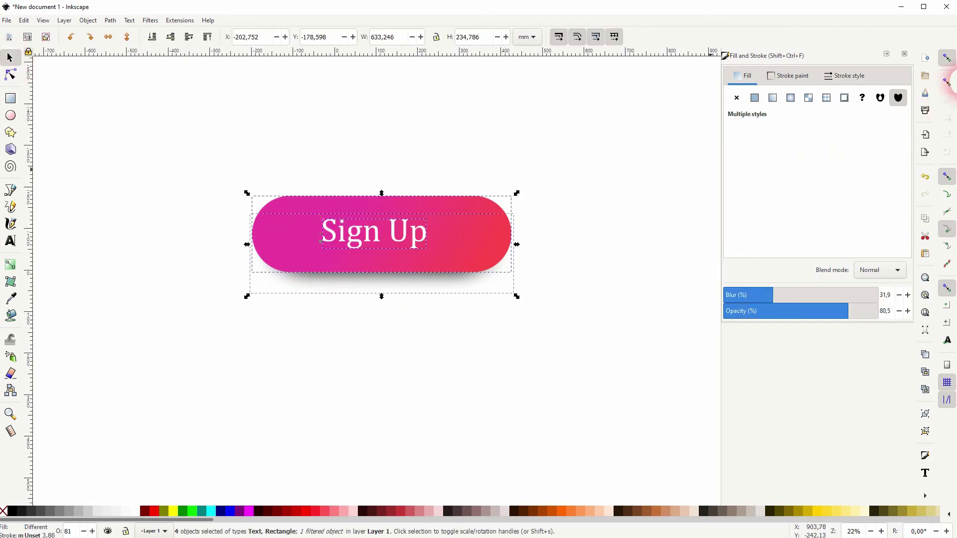
{"action": "left_click", "coordinate": [93, 21]}
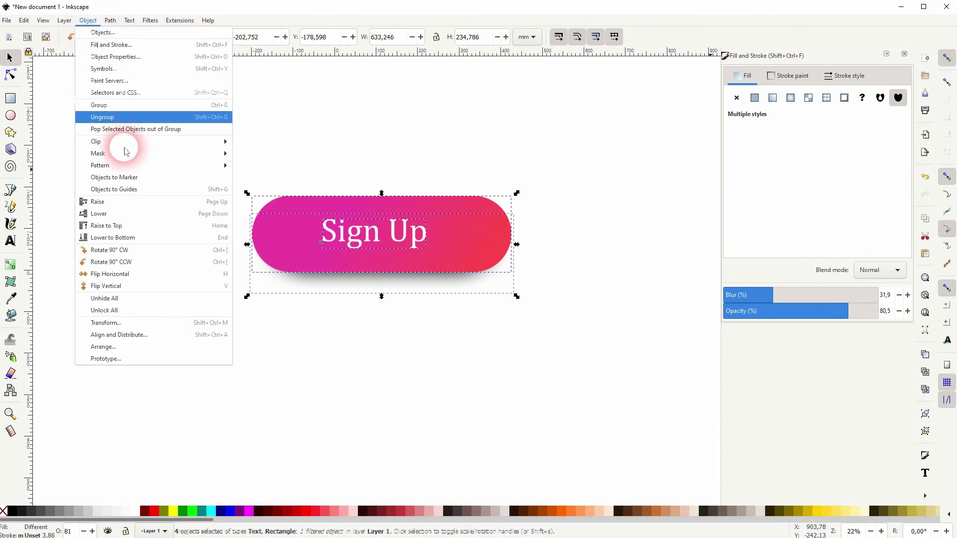
{"action": "left_click", "coordinate": [145, 333]}
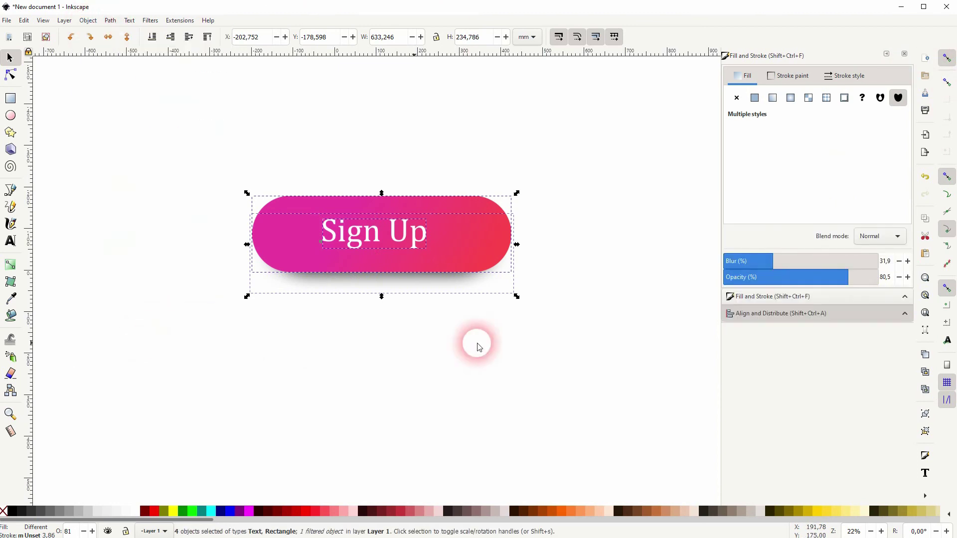
{"action": "left_click", "coordinate": [846, 314]}
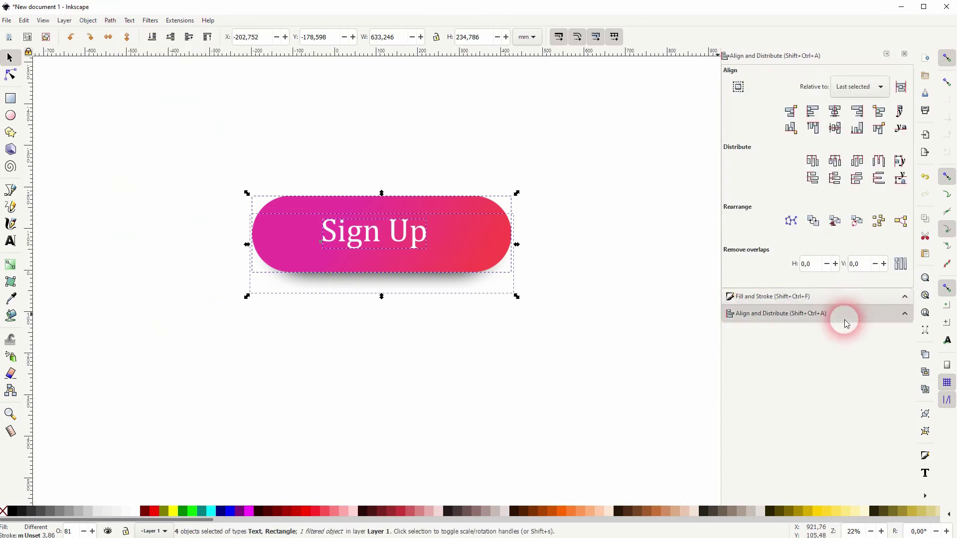
{"action": "left_click", "coordinate": [833, 114]}
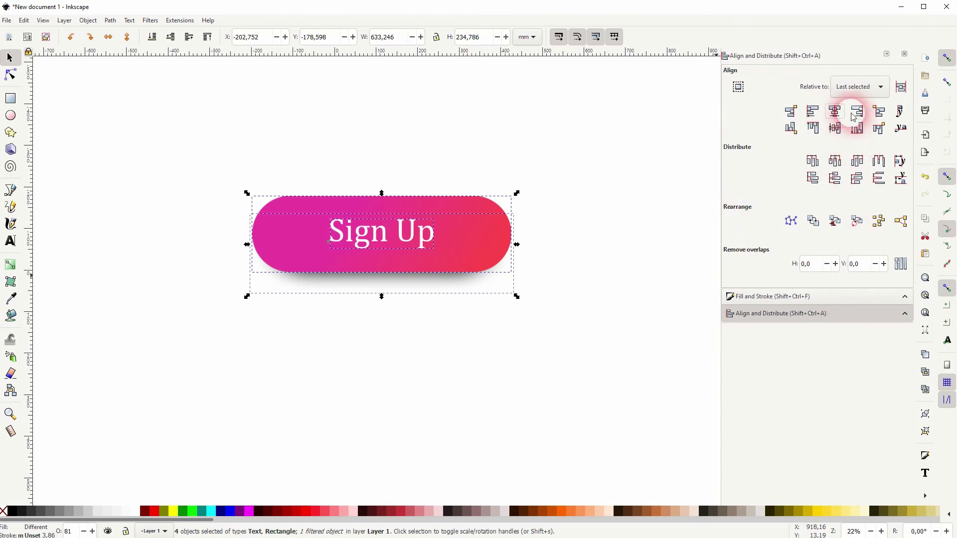
{"action": "left_click", "coordinate": [840, 131]}
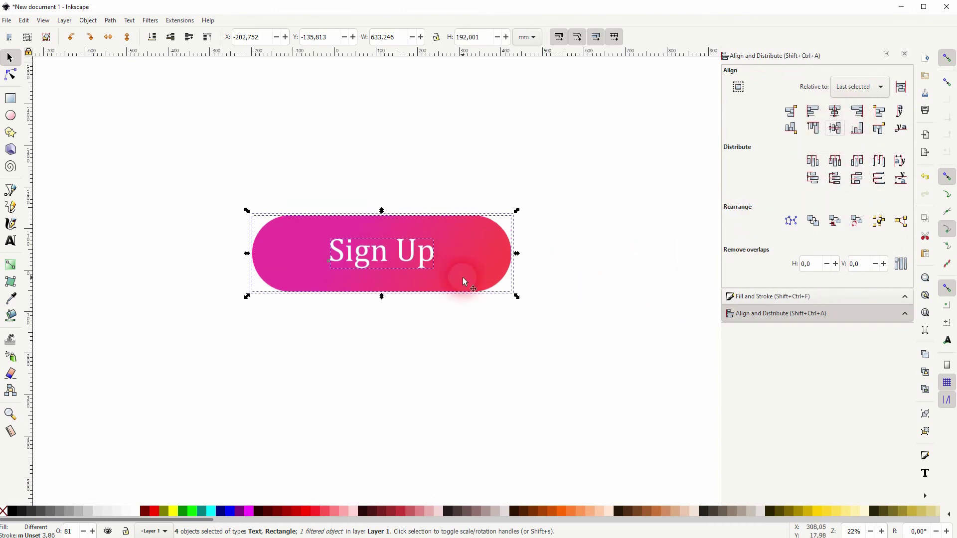
{"action": "left_click", "coordinate": [594, 271]}
- Centre the Sign Up text vertically on the pill button, then clear the selection
{"action": "left_click_drag", "start_coordinate": [230, 180], "coordinate": [555, 286]}
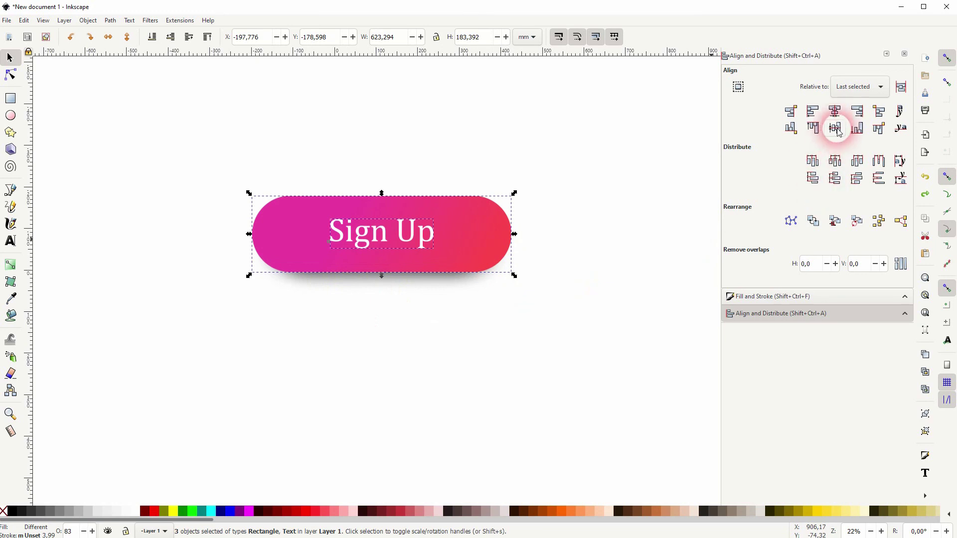
{"action": "left_click", "coordinate": [835, 128]}
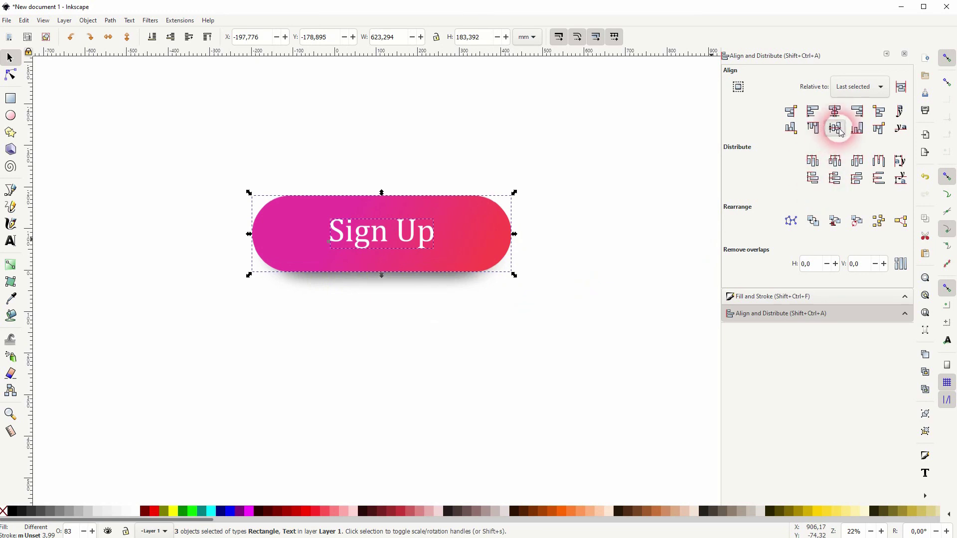
{"action": "left_click", "coordinate": [383, 238]}
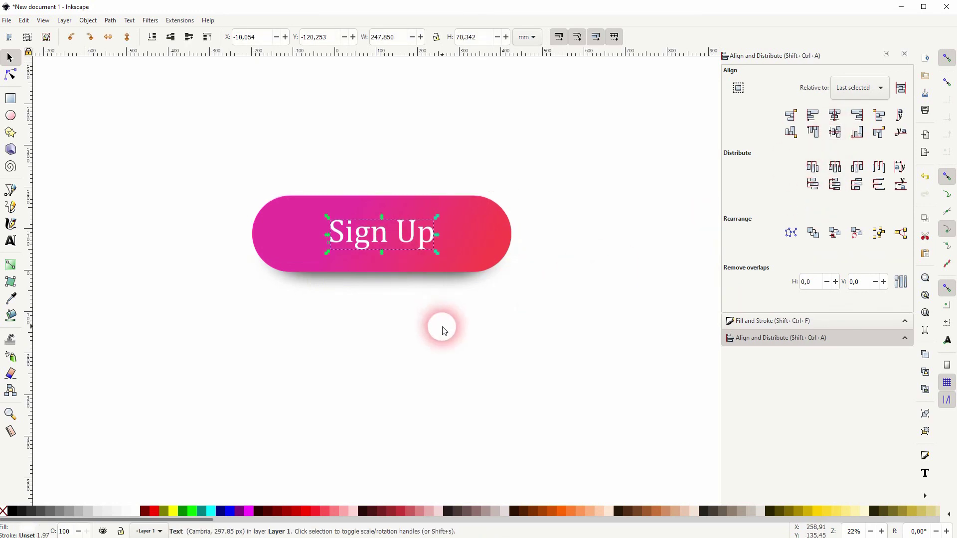
{"action": "left_click", "coordinate": [409, 319]}
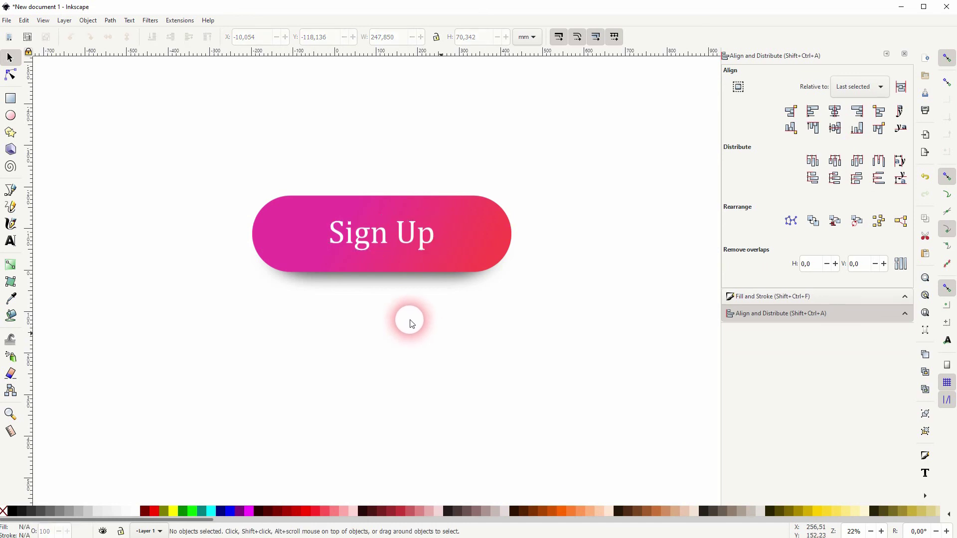
{"action": "left_click", "coordinate": [373, 279]}
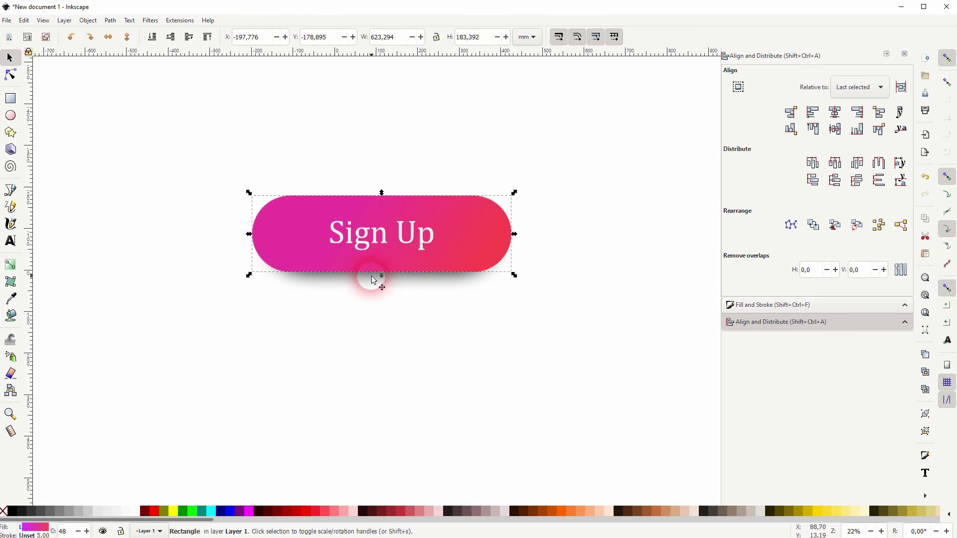
{"action": "left_click", "coordinate": [479, 301]}
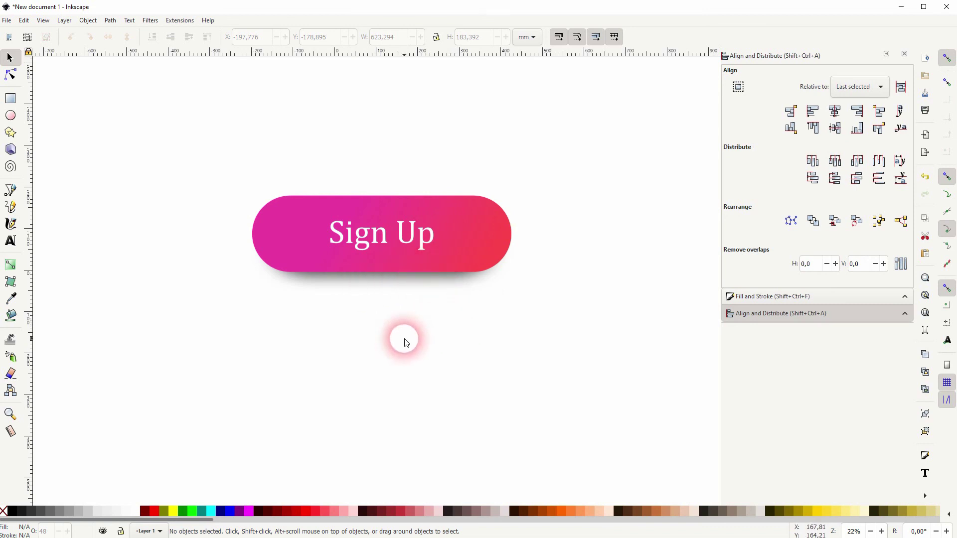
- Group the pill, 'Sign Up' text and blurred shadow, then close the Align and Distribute and Fill and Stroke panels
{"action": "left_click_drag", "start_coordinate": [190, 342], "coordinate": [613, 146]}
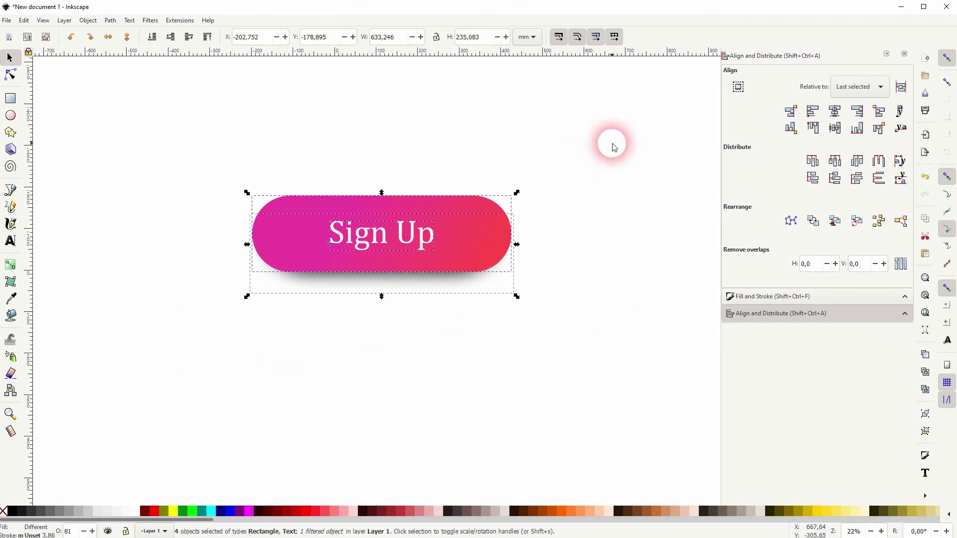
{"action": "key", "text": "ctrl+g"}
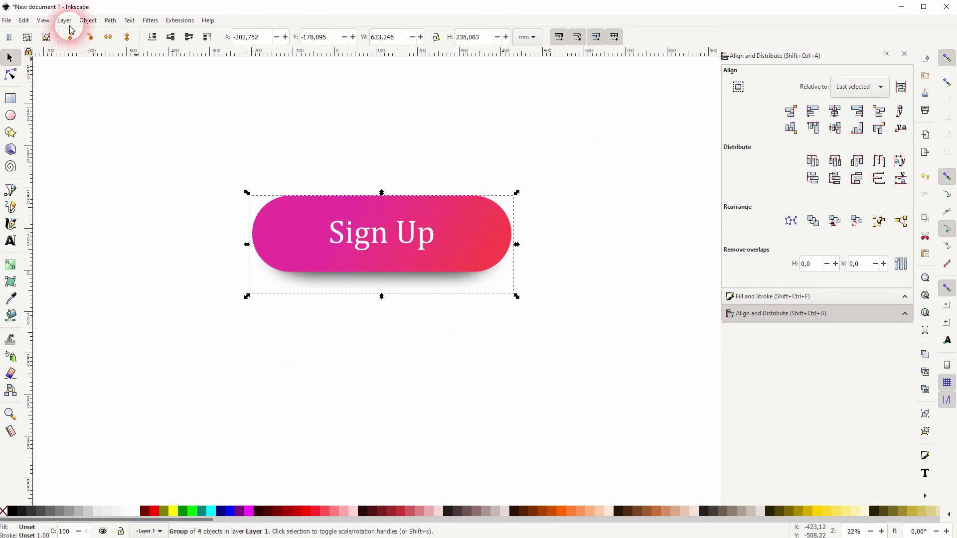
{"action": "left_click", "coordinate": [8, 20]}
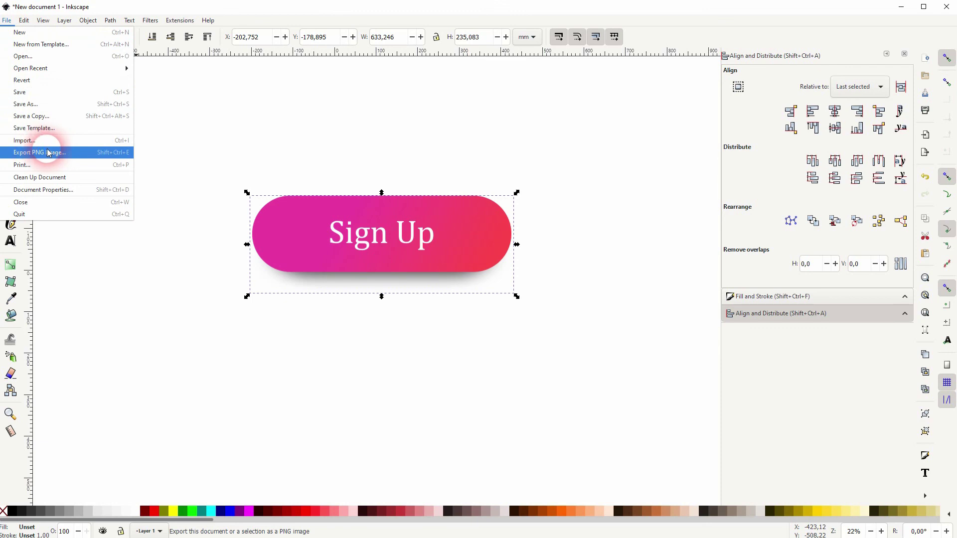
{"action": "left_click", "coordinate": [640, 282]}
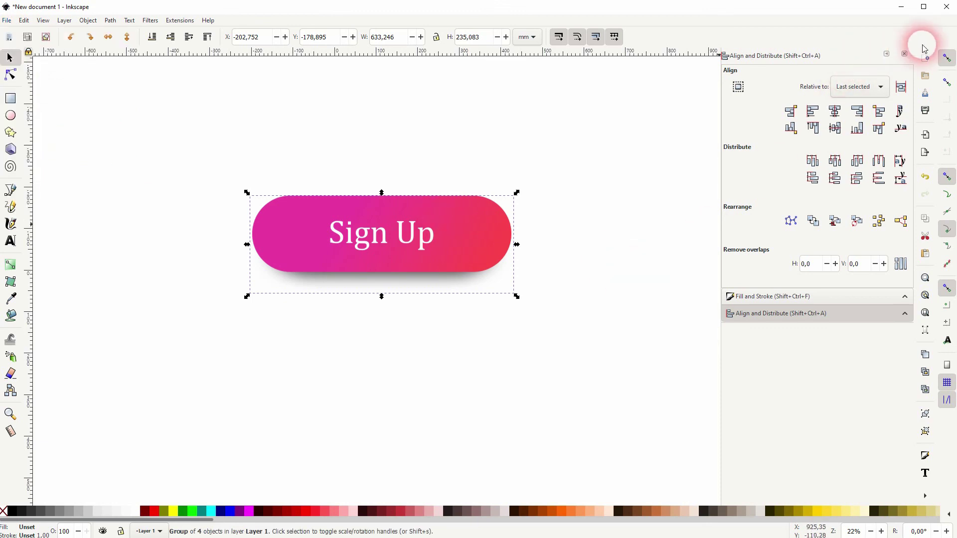
{"action": "left_click", "coordinate": [905, 54]}
{"action": "left_click", "coordinate": [904, 54]}
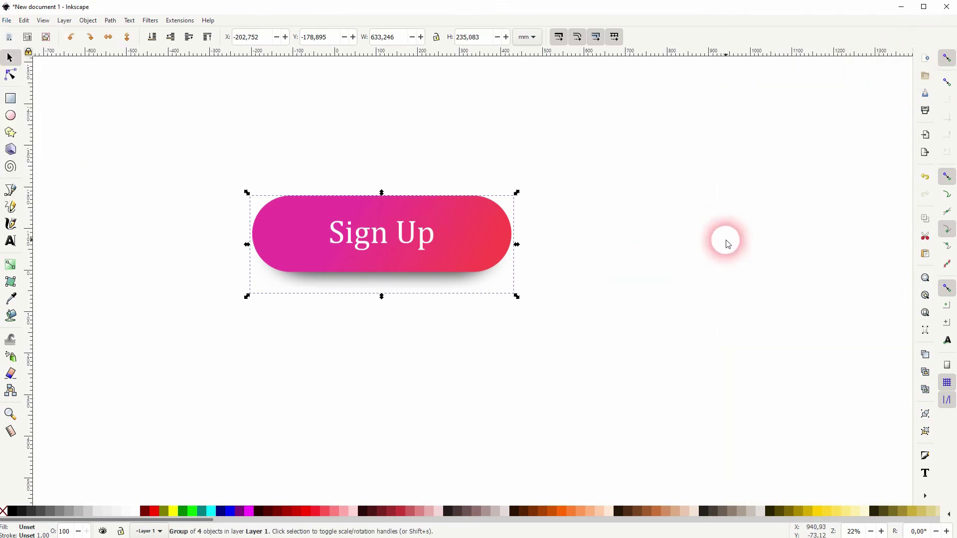